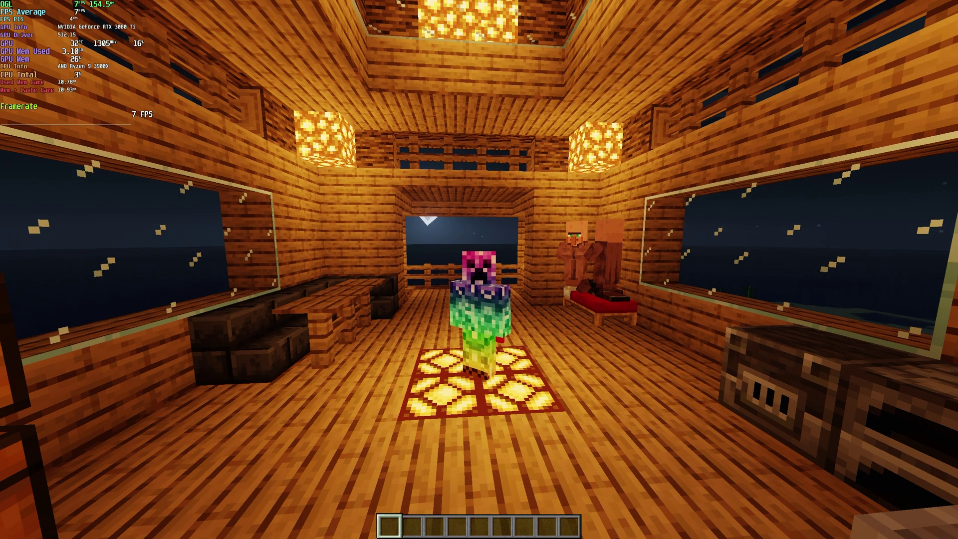
Set the shaders to OFF in the video settings and return to the game
key("Escape")
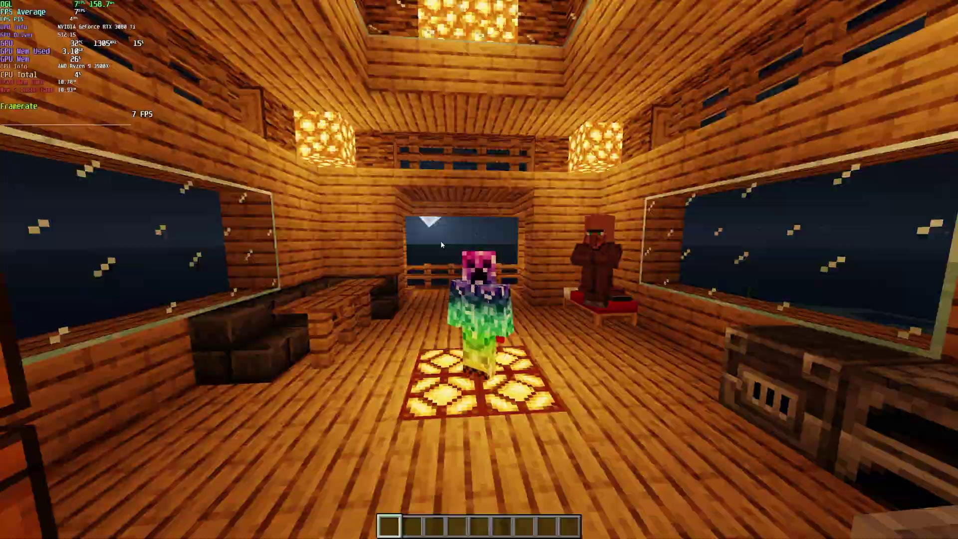
left_click(438, 240)
left_click(428, 184)
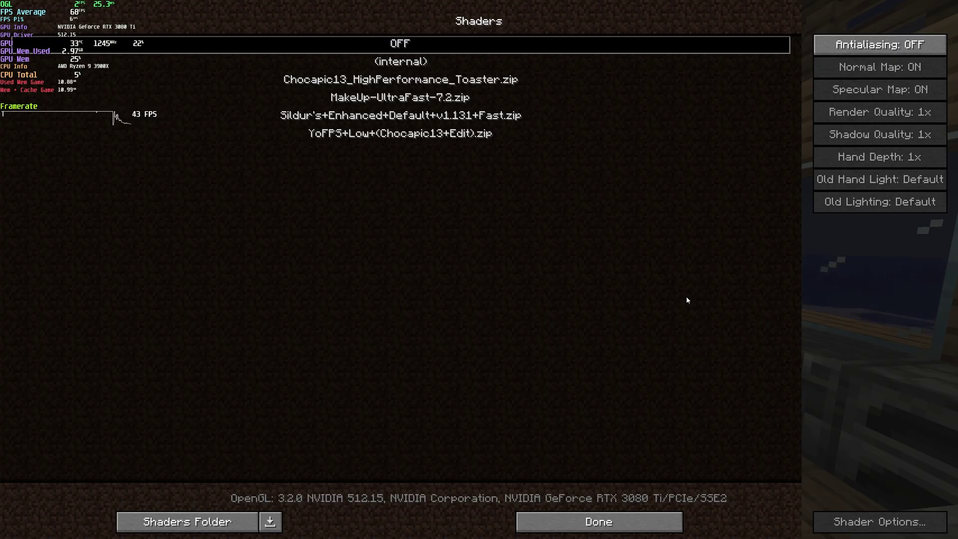
left_click(635, 523)
left_click(479, 301)
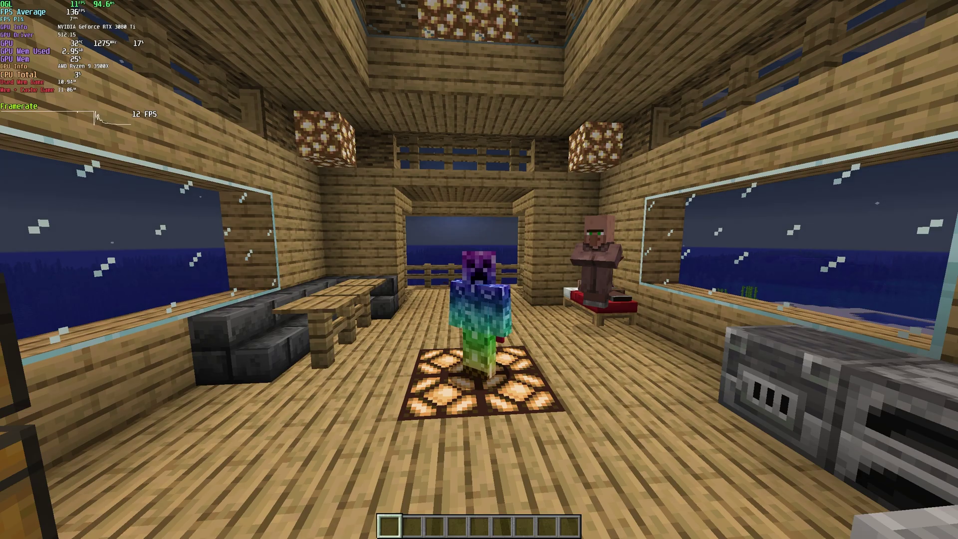
Move the character around inside the wooden house and examine the framerate with shaders off
key("a")
key("a")
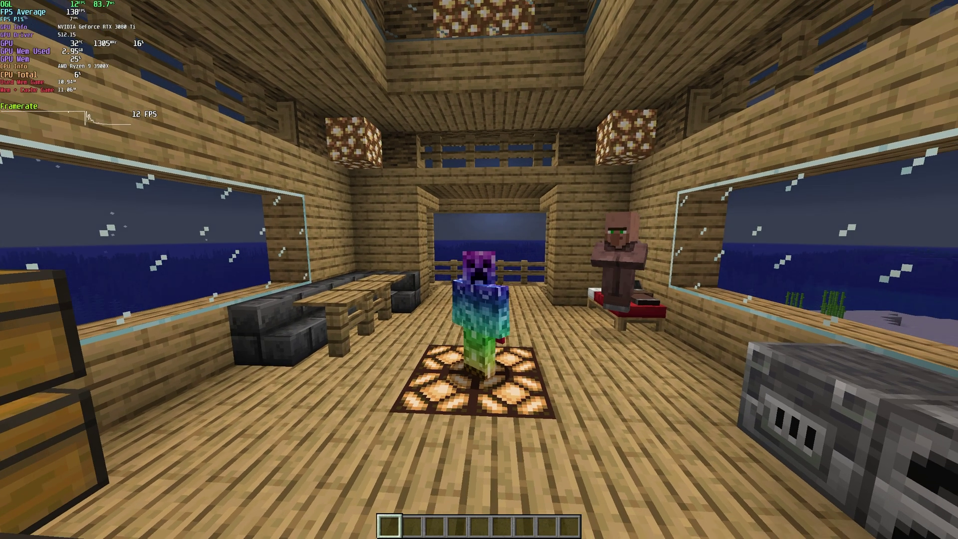
key("a")
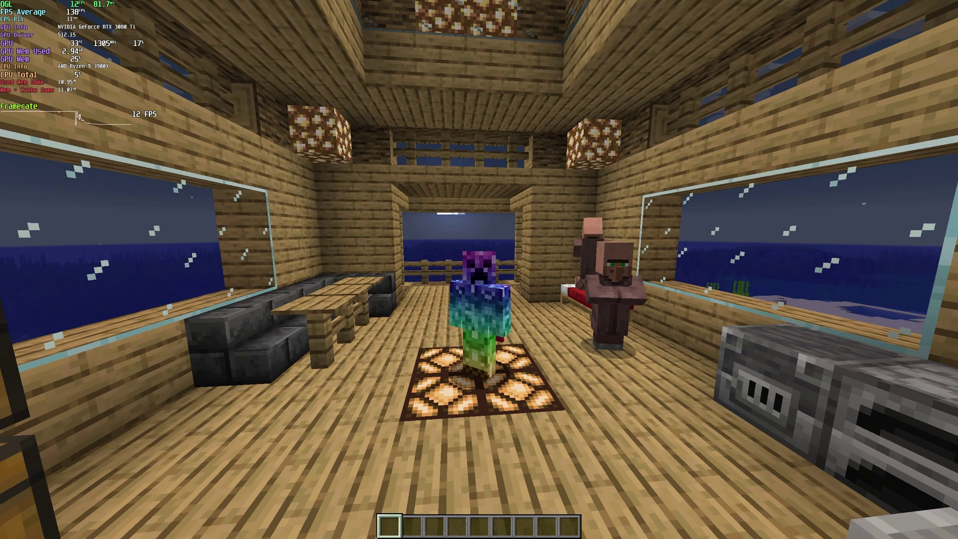
key("a")
key("s")
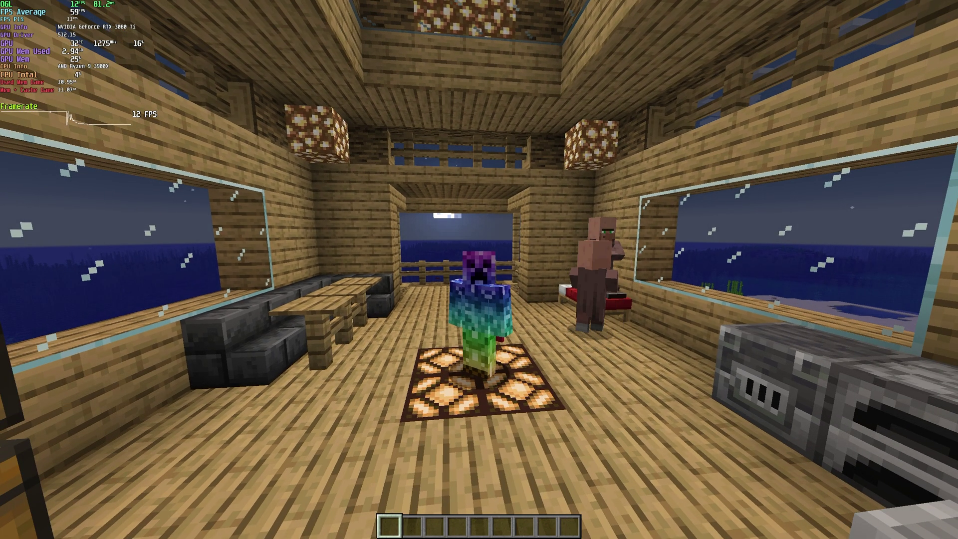
key("w")
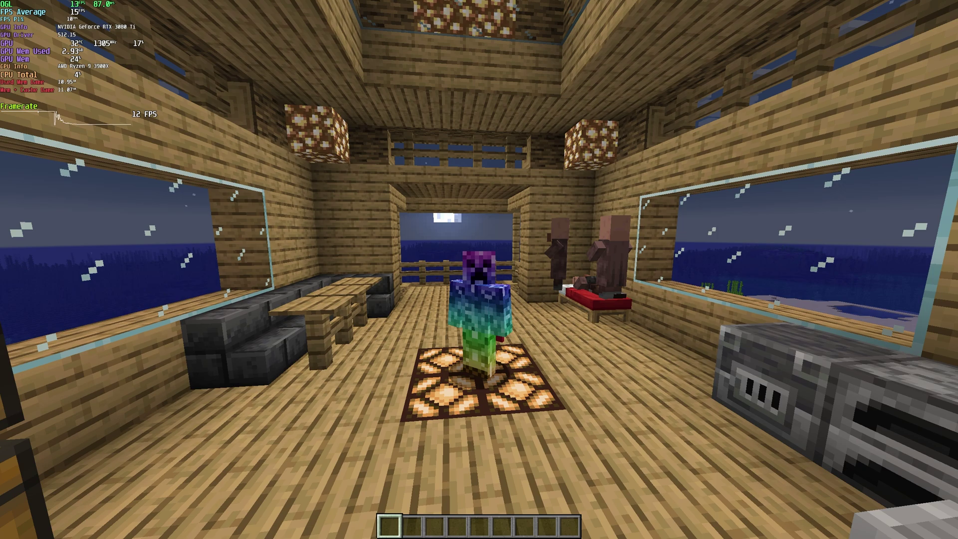
key("s")
key("w")
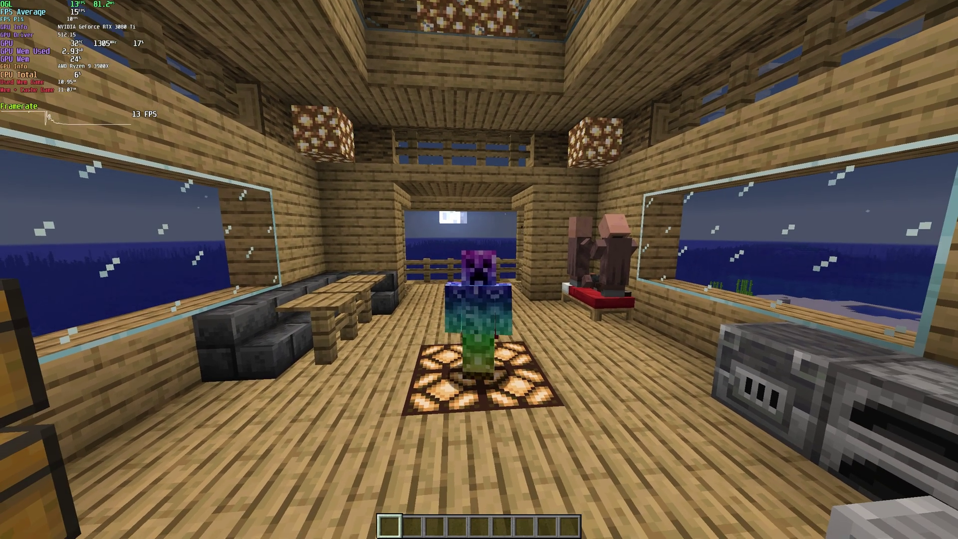
key("s")
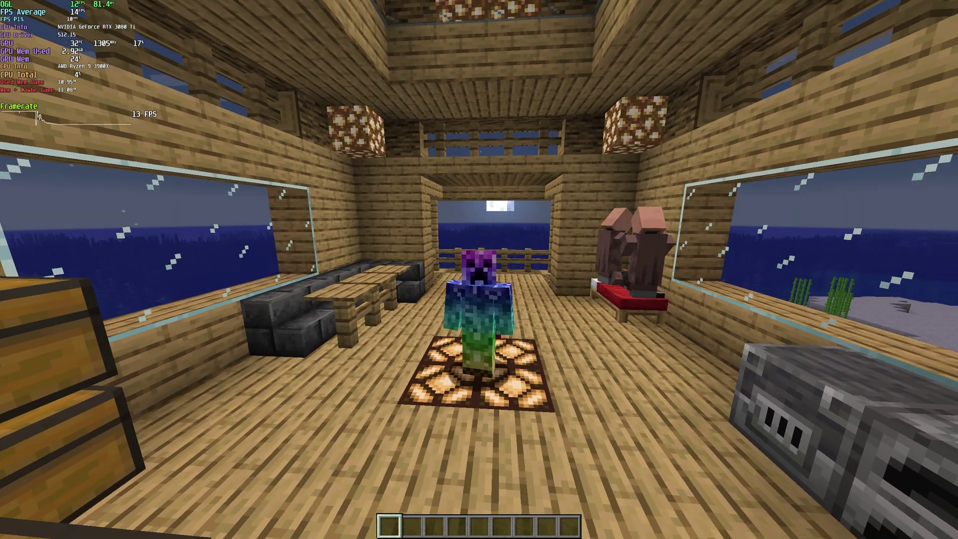
key("w")
key("s")
key("w")
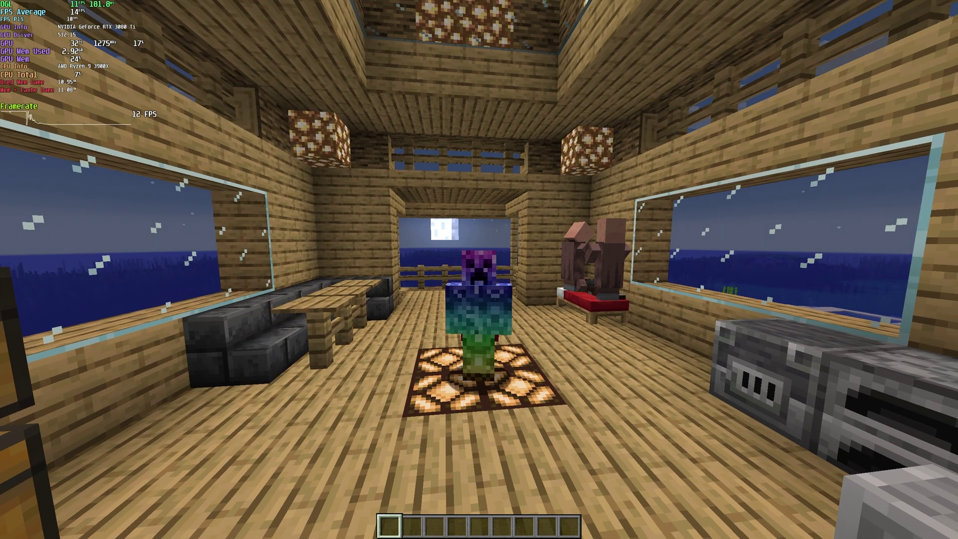
key("s")
key("w")
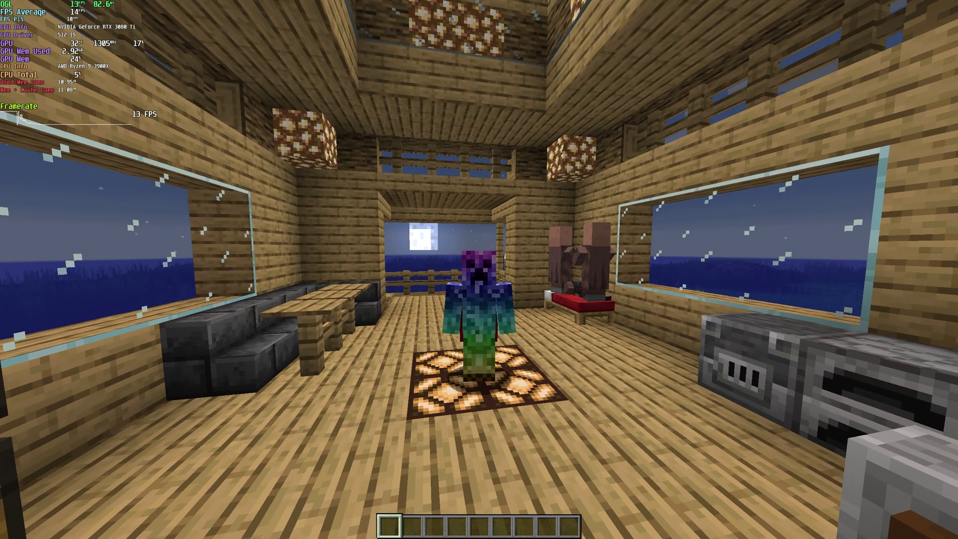
key("s")
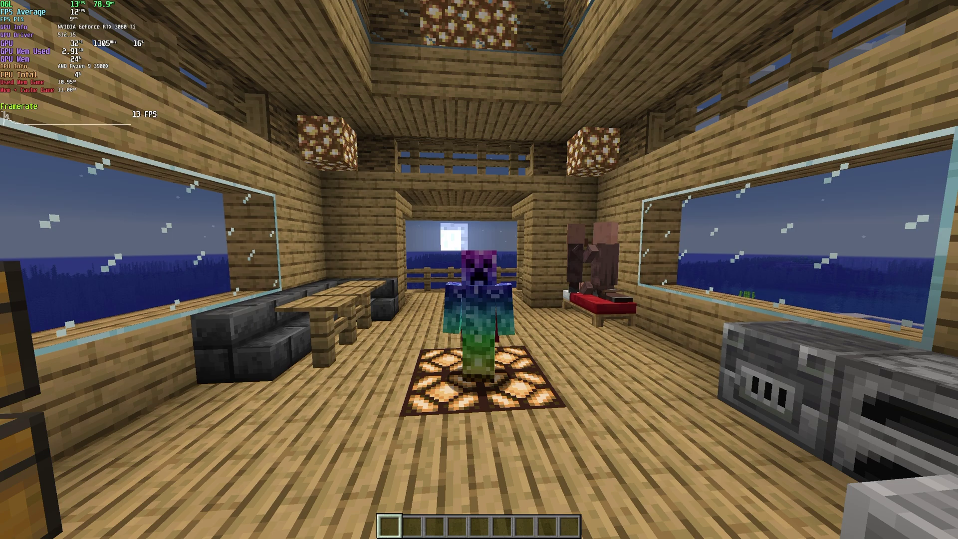
key("s")
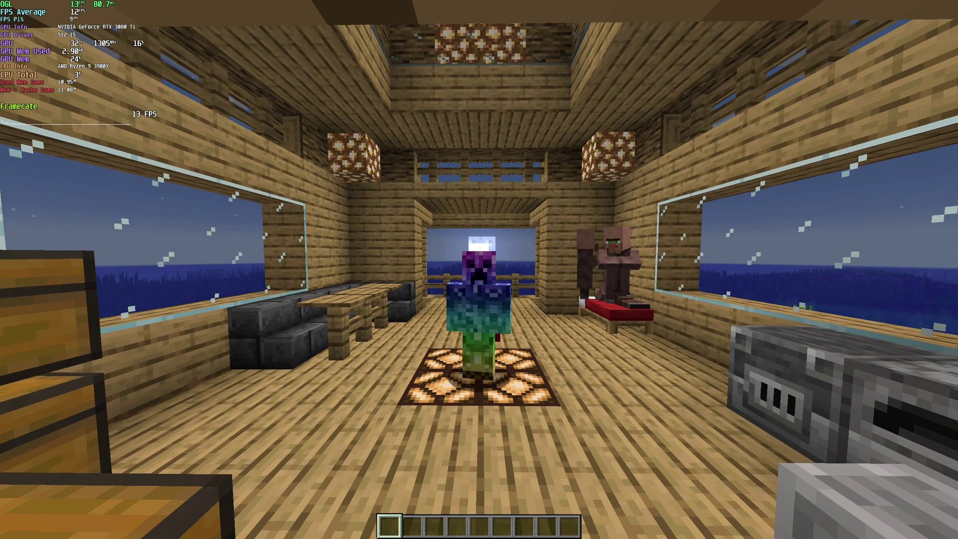
key("w")
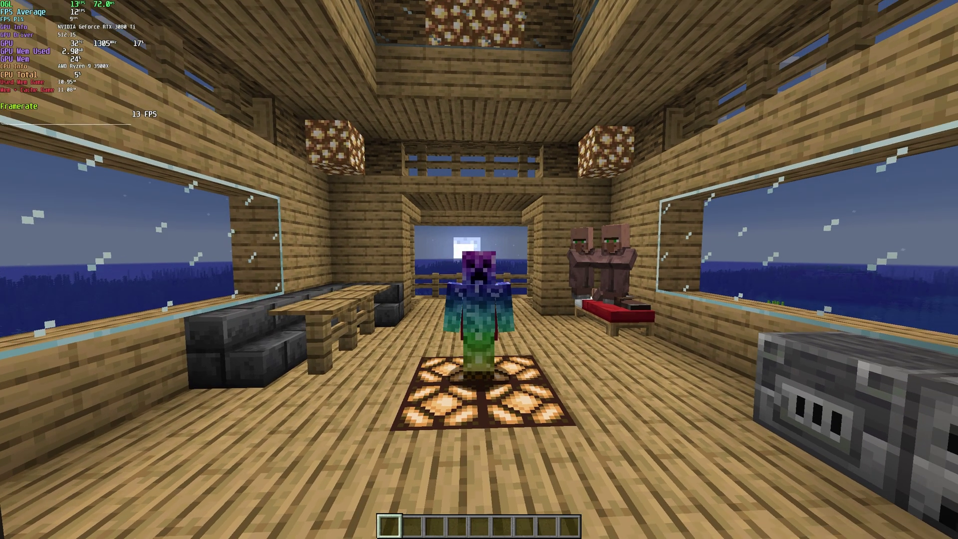
key("w")
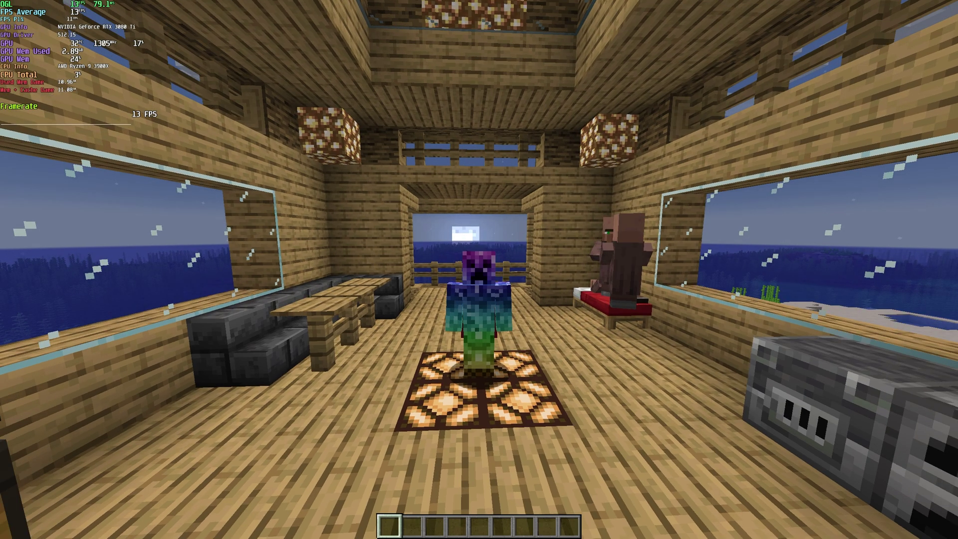
In the performance video settings, switch on Fast Render, Fast Math, Smooth World and Dynamic Updates
key("Escape")
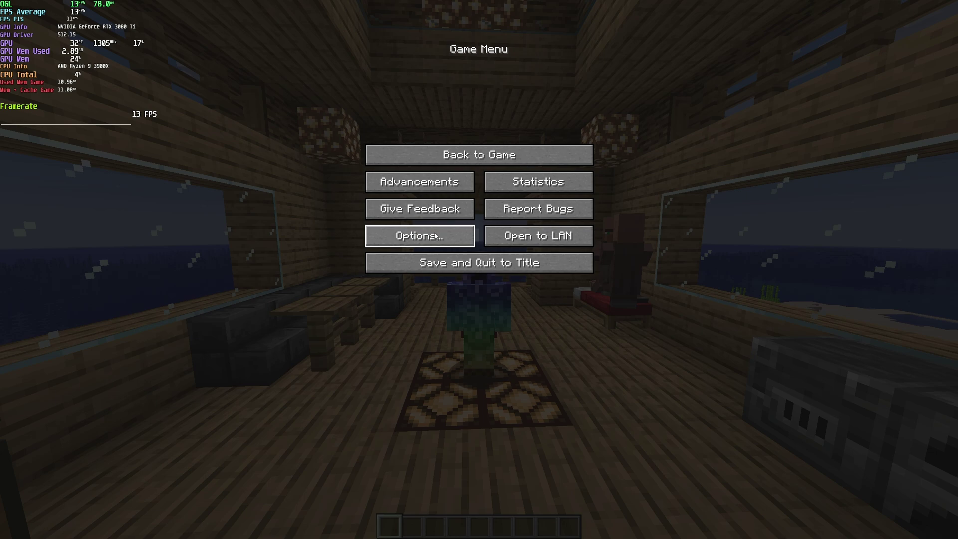
left_click(434, 235)
left_click(448, 172)
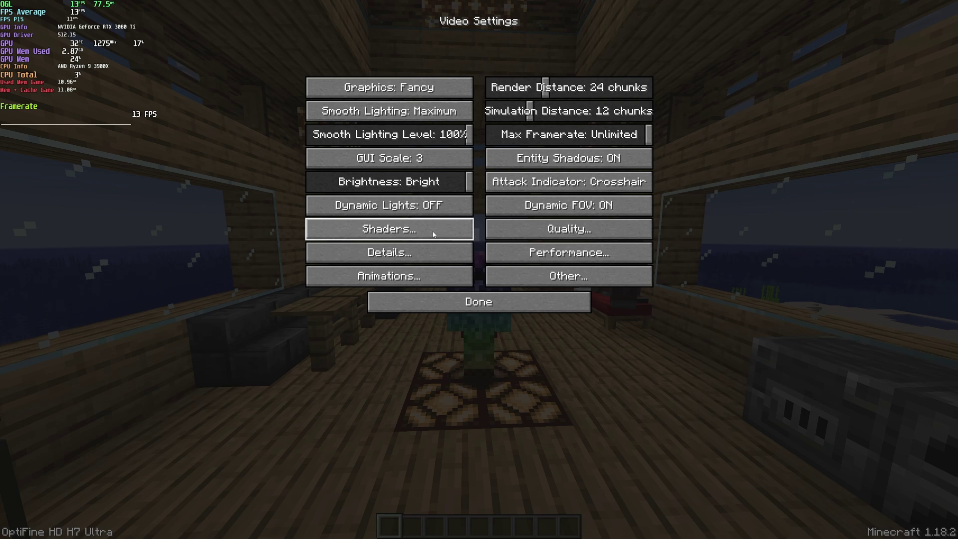
left_click(551, 254)
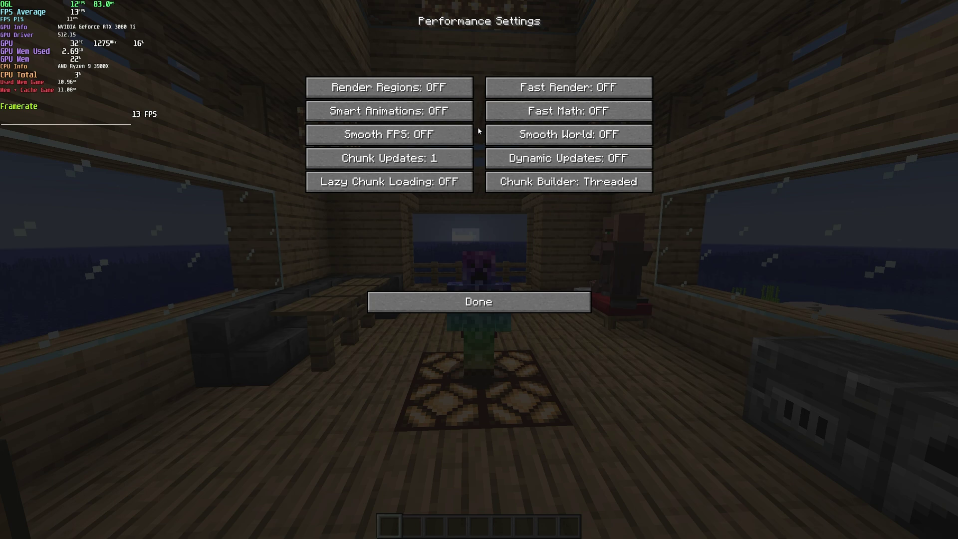
left_click(602, 88)
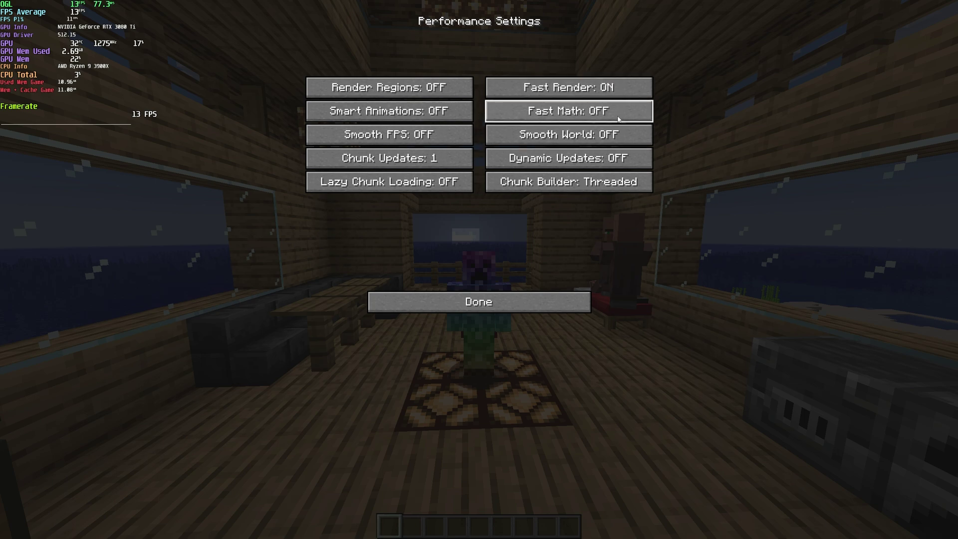
left_click(622, 114)
left_click(622, 135)
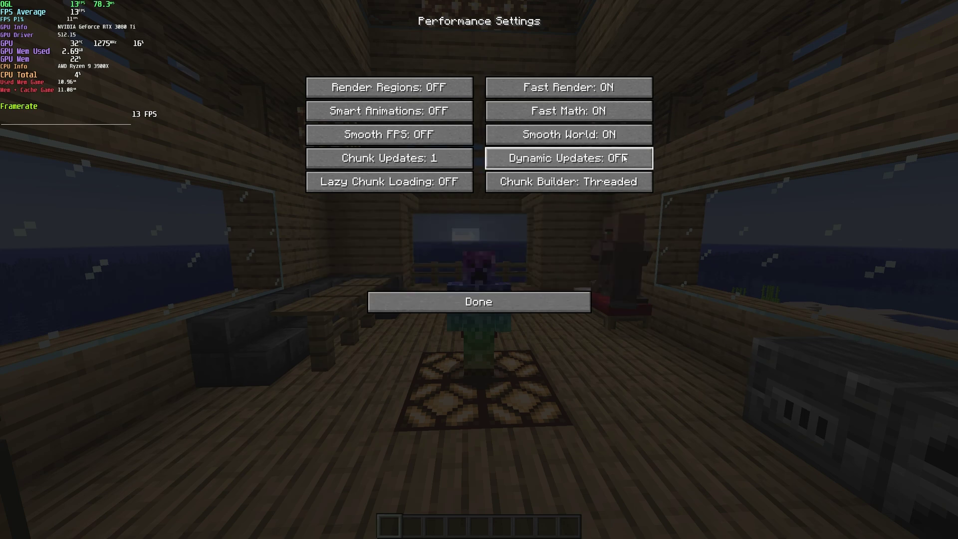
left_click(622, 158)
Switch on Lazy Chunk Loading, Smooth FPS, Smart Animations and Render Regions, and return to the game
left_click(461, 183)
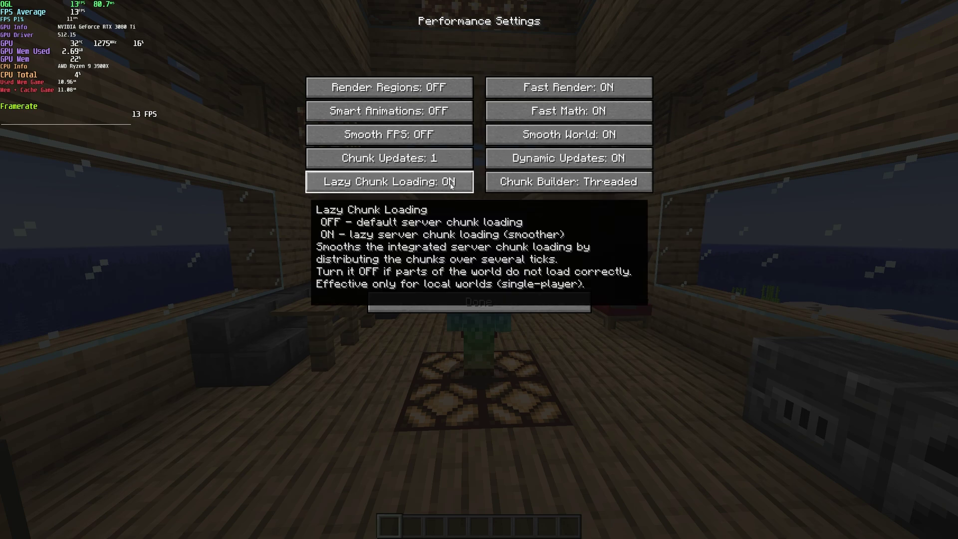
left_click(463, 139)
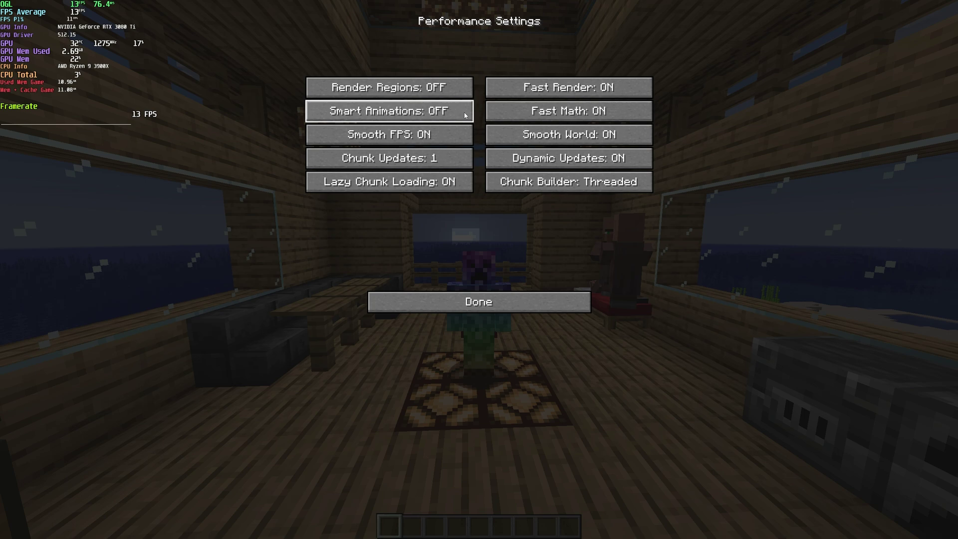
left_click(465, 116)
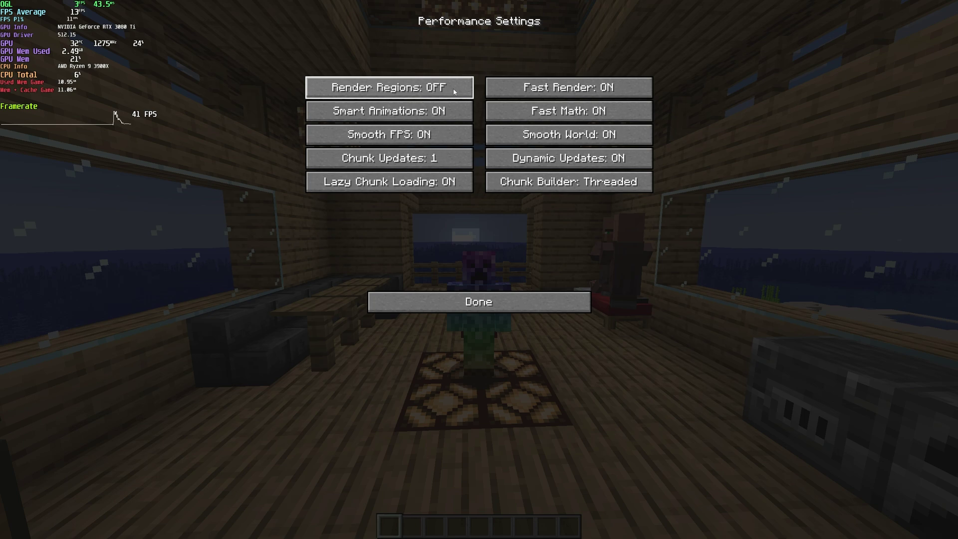
left_click(454, 91)
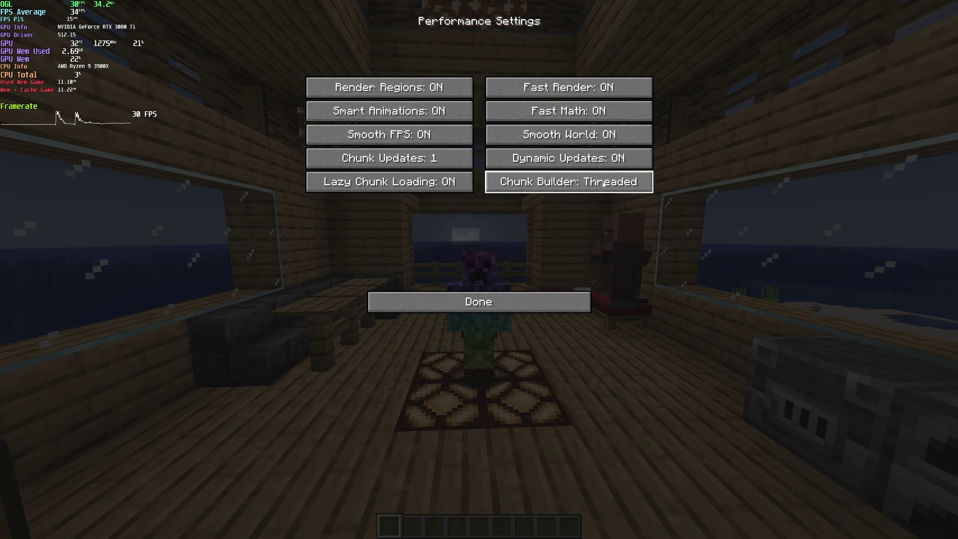
mouse_move(424, 162)
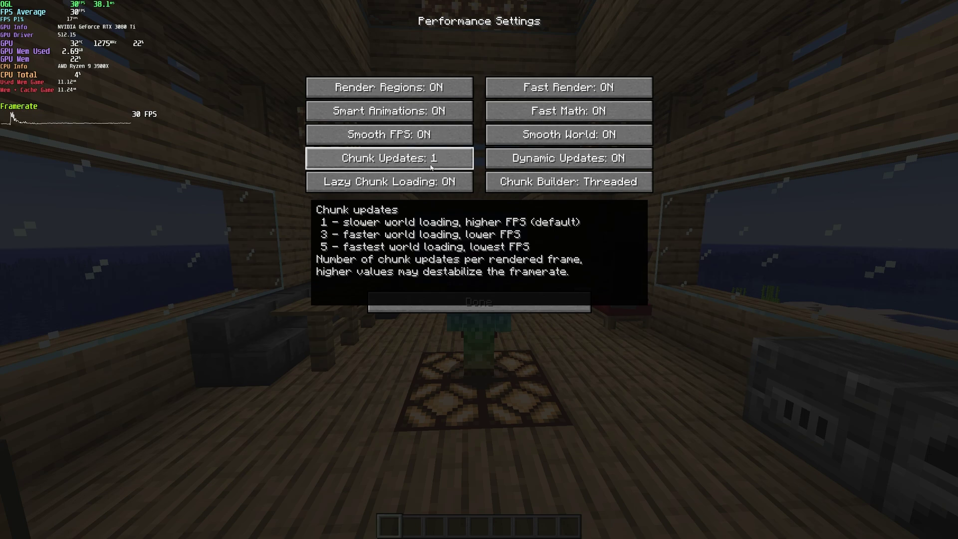
left_click(496, 298)
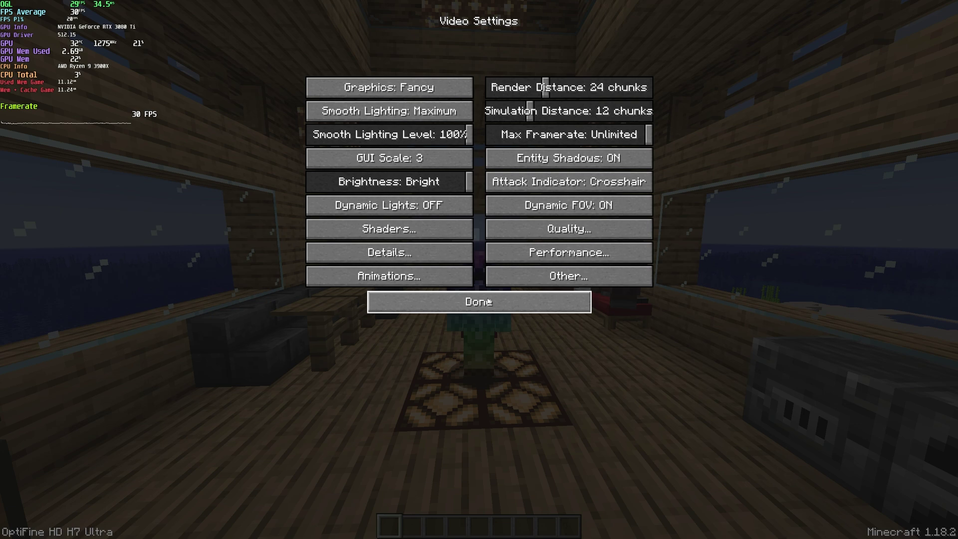
left_click(488, 301)
left_click(489, 294)
left_click(486, 154)
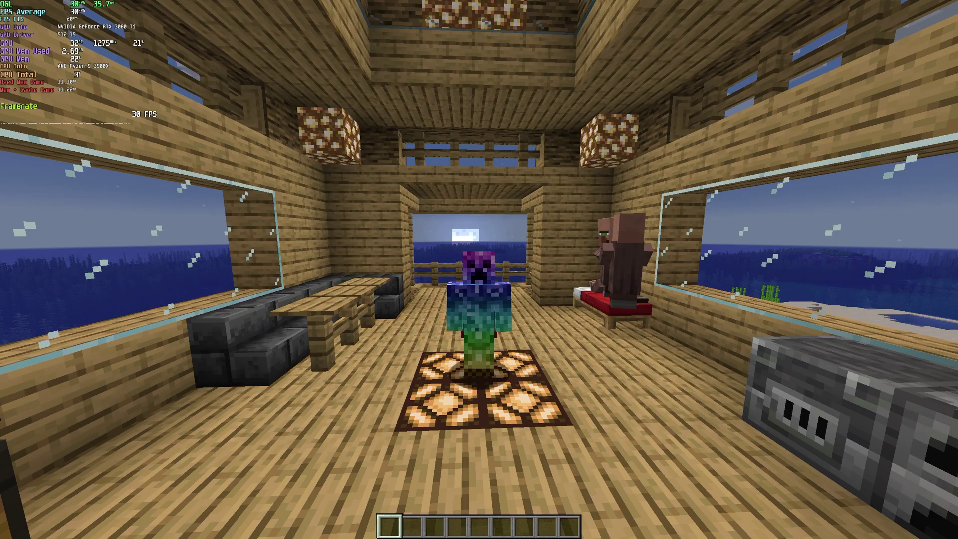
Walk around the house to check the framerate with the new performance settings
key("w")
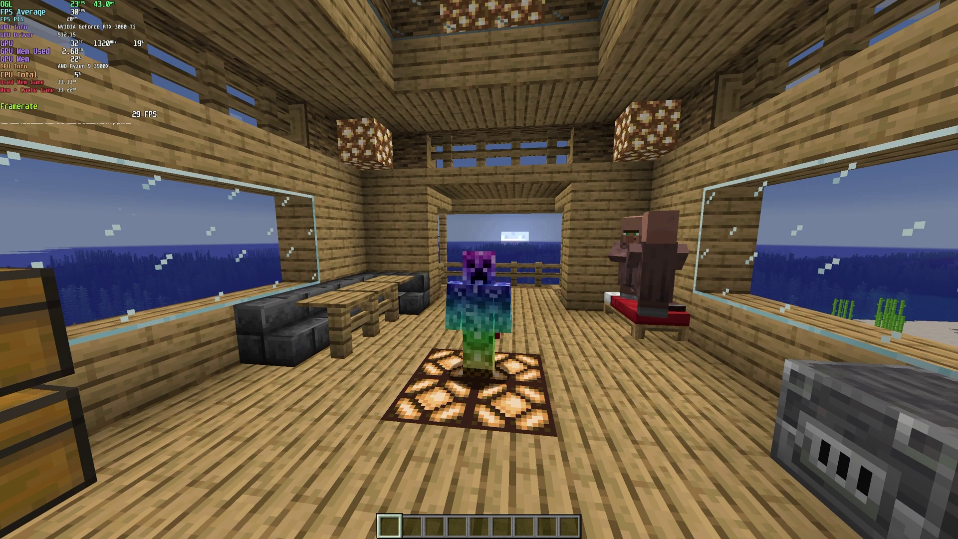
key("w")
key("w")
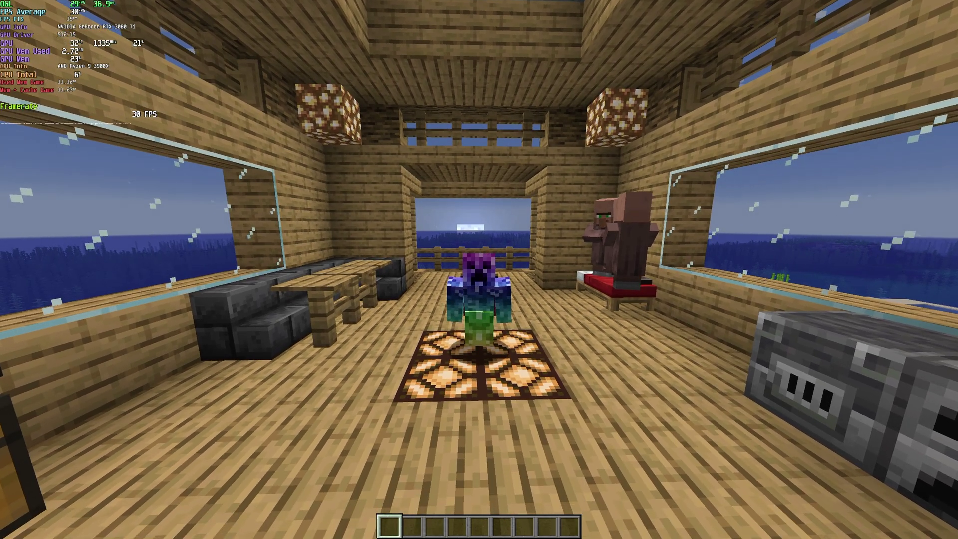
key("s")
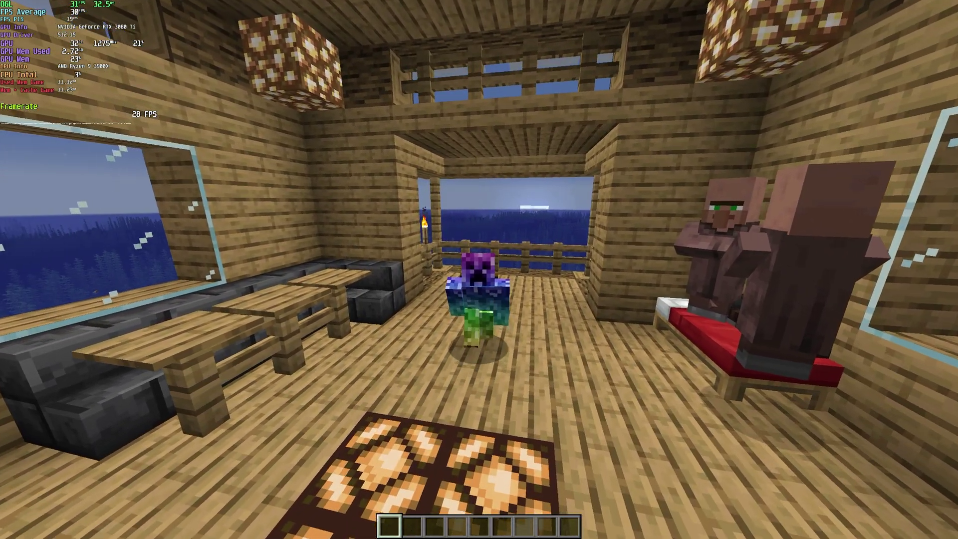
key("w")
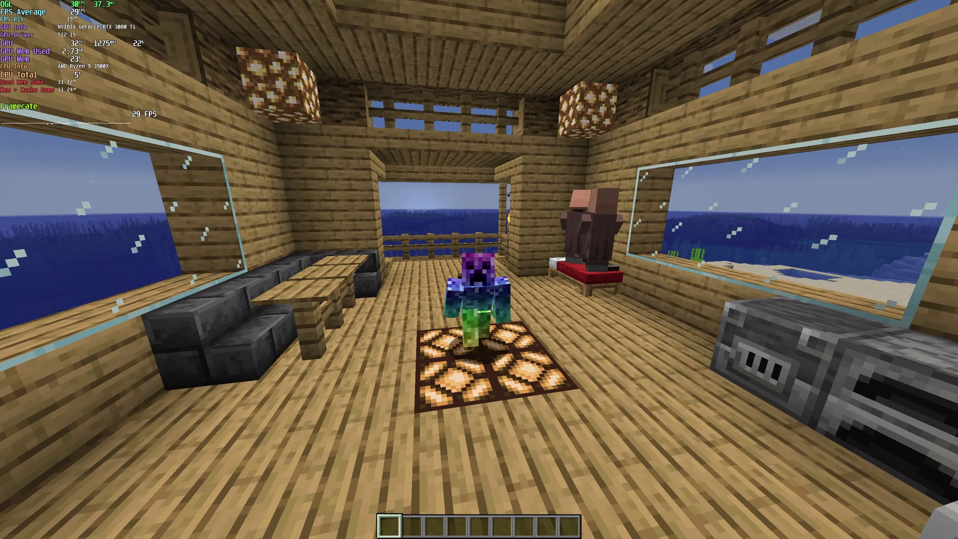
key("w")
key("w")
Lower the render distance in the video settings to 7 chunks
key("Escape")
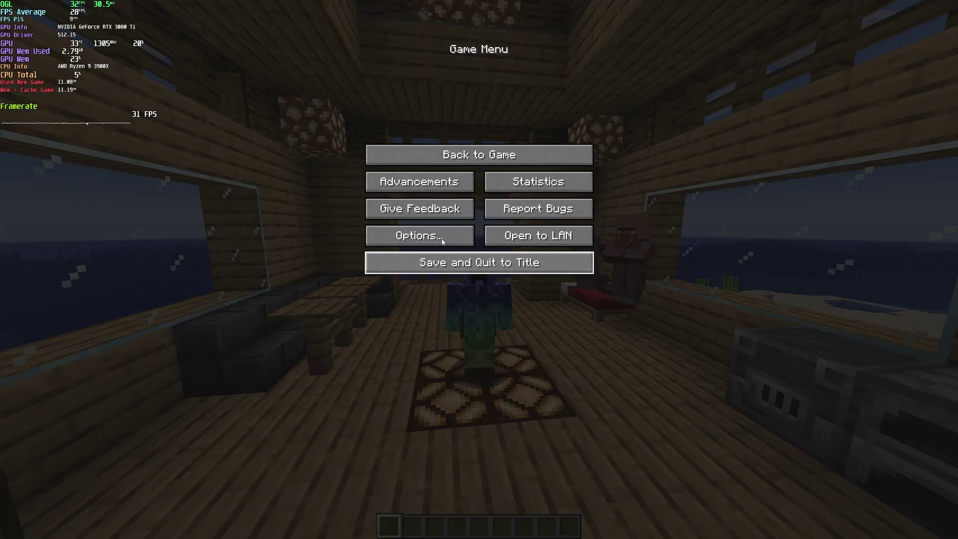
left_click(442, 242)
left_click(432, 172)
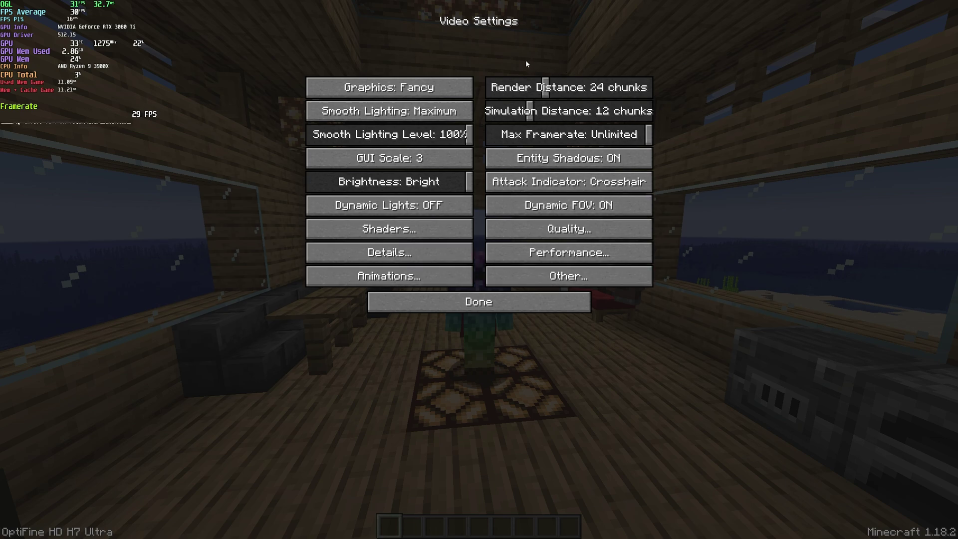
mouse_move(545, 88)
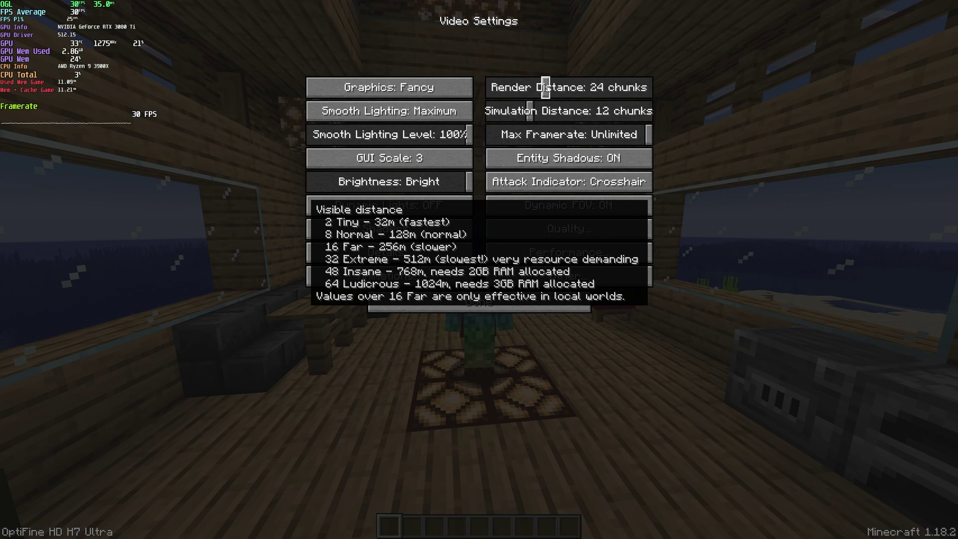
left_click_drag(545, 89, 506, 92)
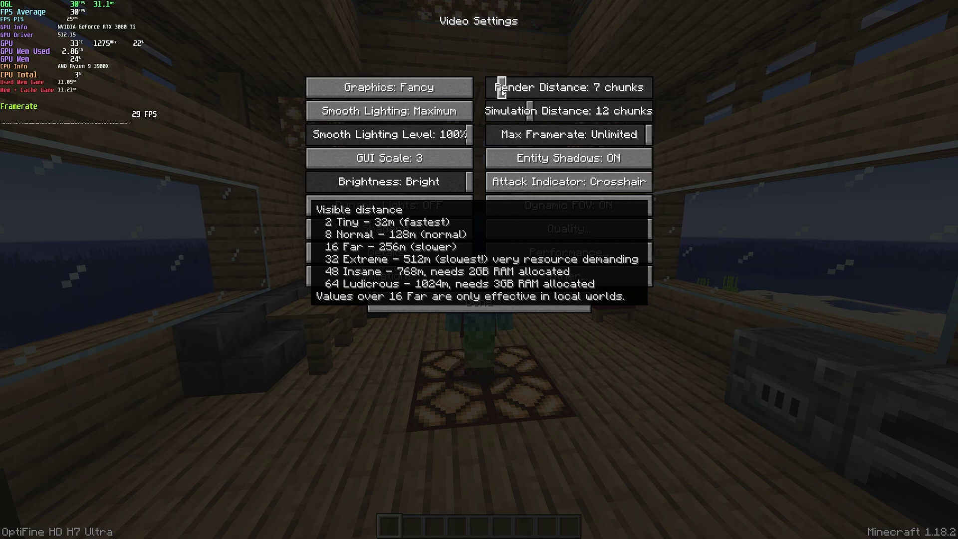
Lower the render distance to 6 chunks and the simulation distance to 6 chunks
left_click(499, 92)
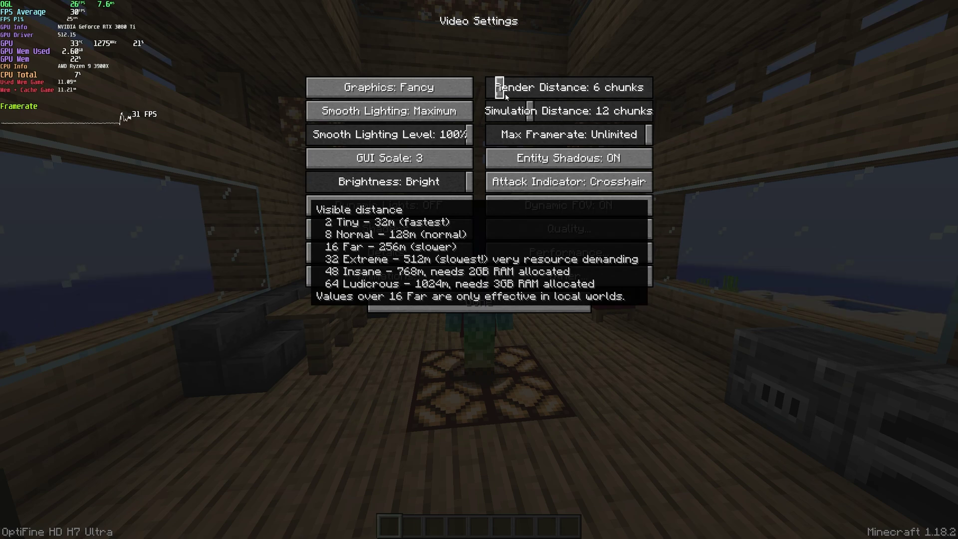
mouse_move(517, 95)
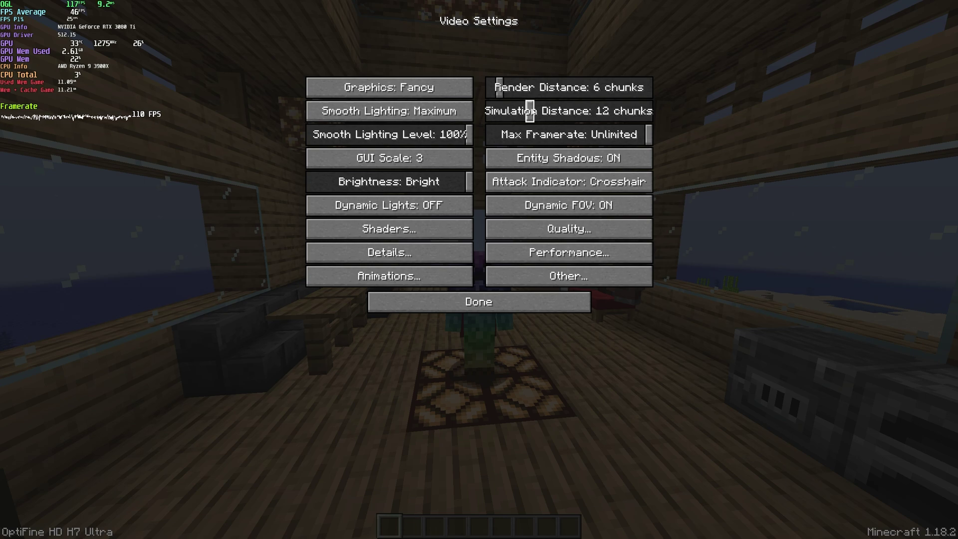
mouse_move(534, 111)
left_click_drag(533, 111, 496, 112)
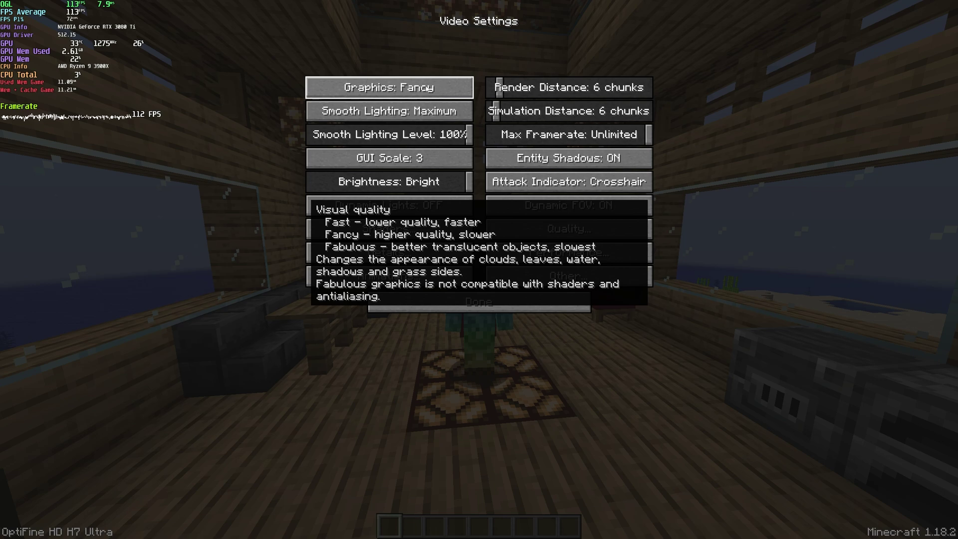
Set the graphics quality to Fast and return to the game
left_click(436, 95)
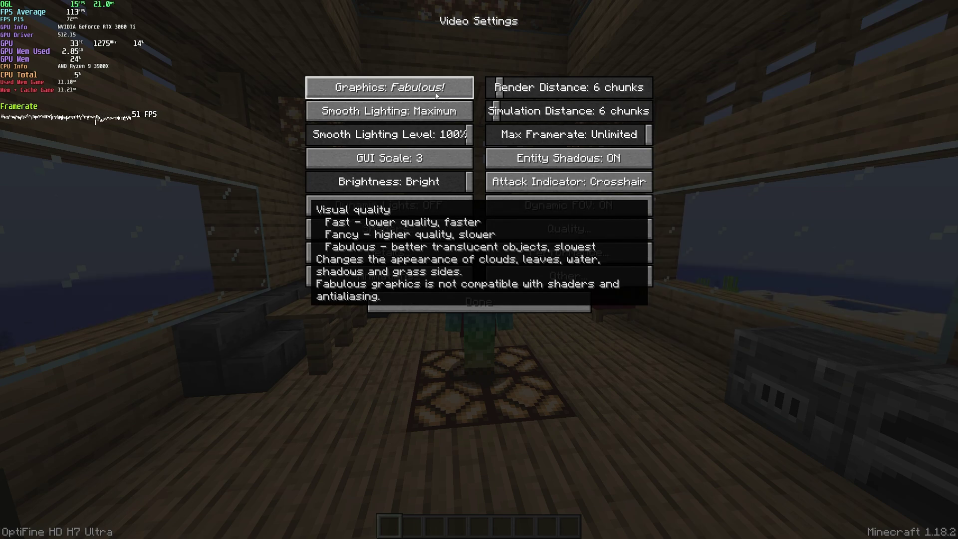
left_click(436, 95)
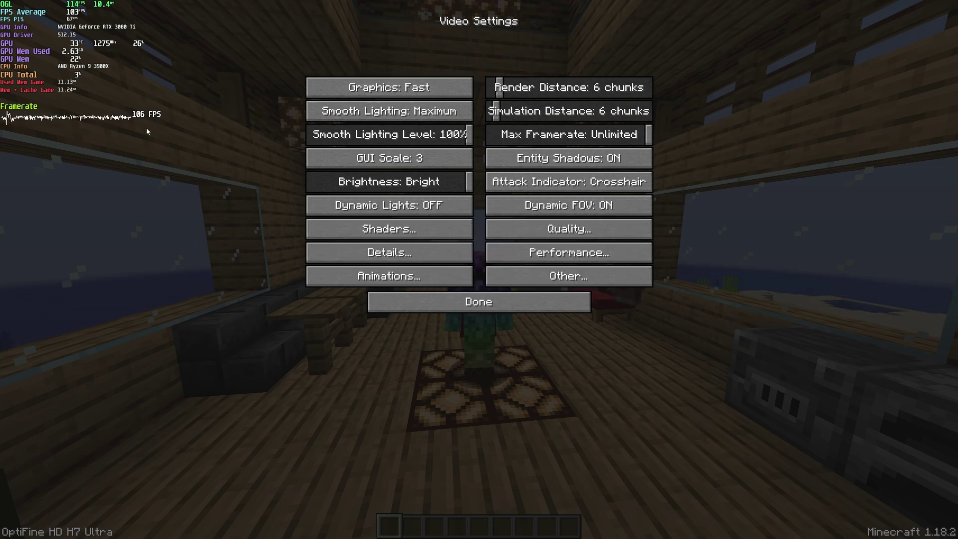
left_click(479, 301)
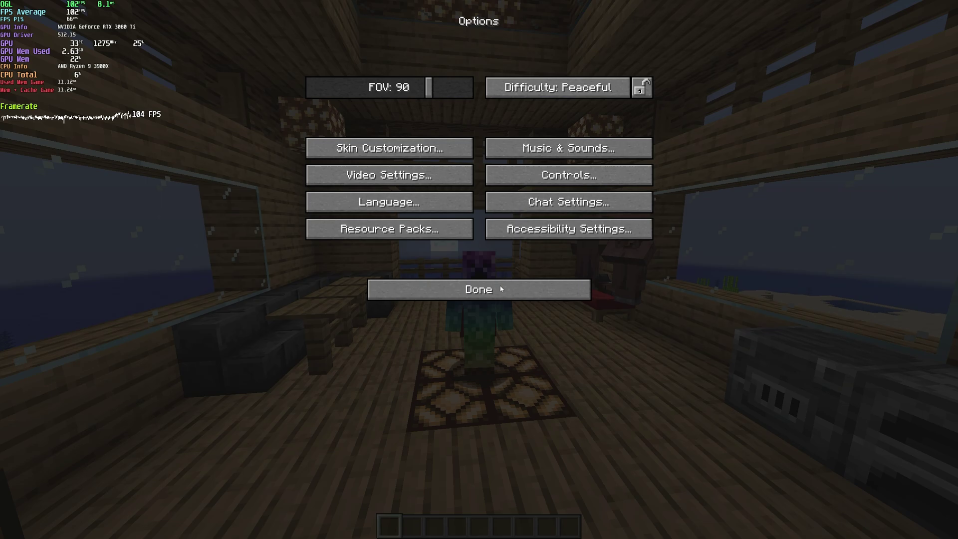
key("Escape")
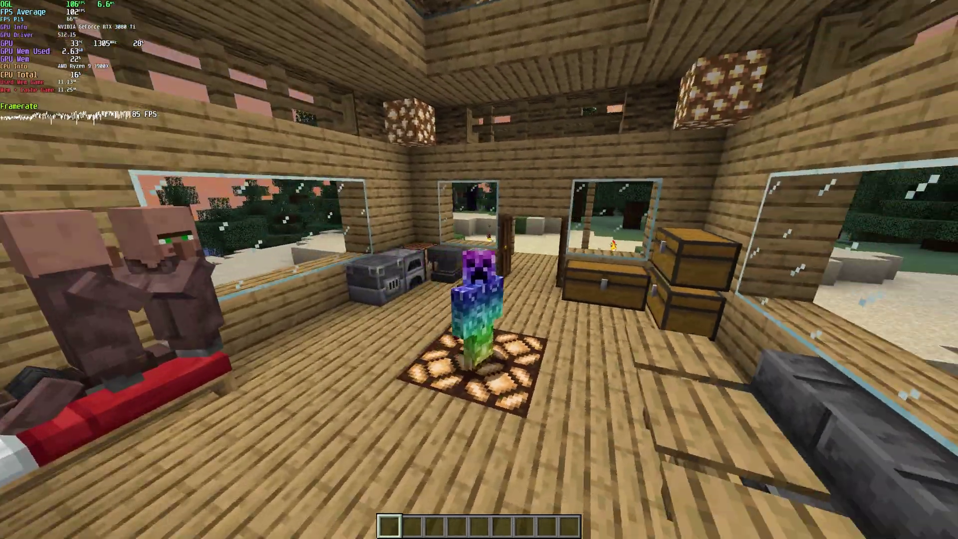
Walk out of the house towards the forest to check the framerate with Fast graphics
key("w")
key("w")
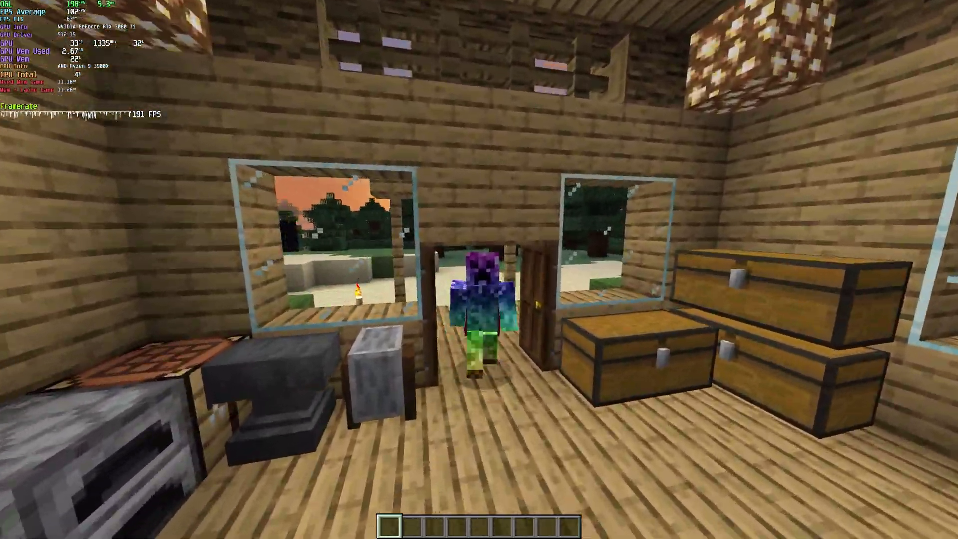
key("w")
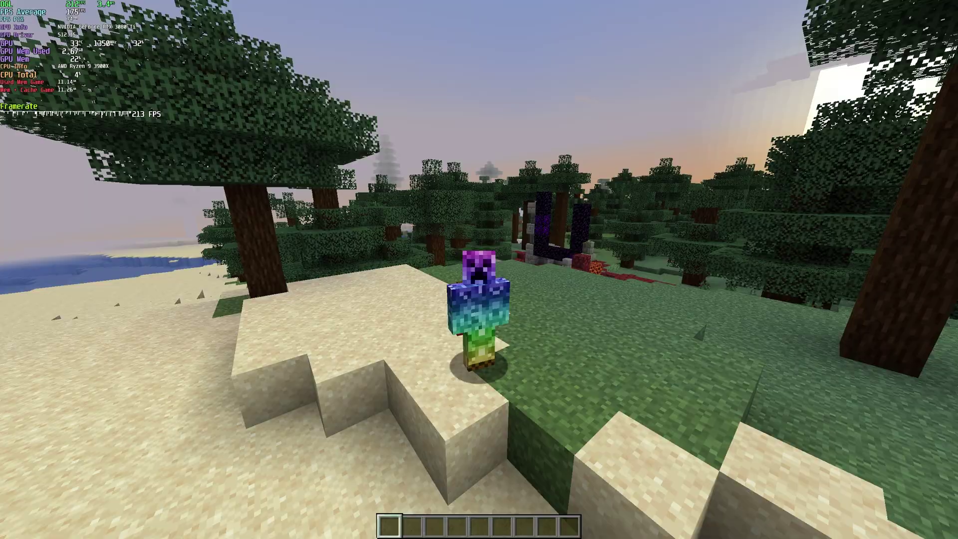
In the video settings, try capping the maximum framerate at 40 fps, and restore it to Unlimited
key("Escape")
left_click(399, 269)
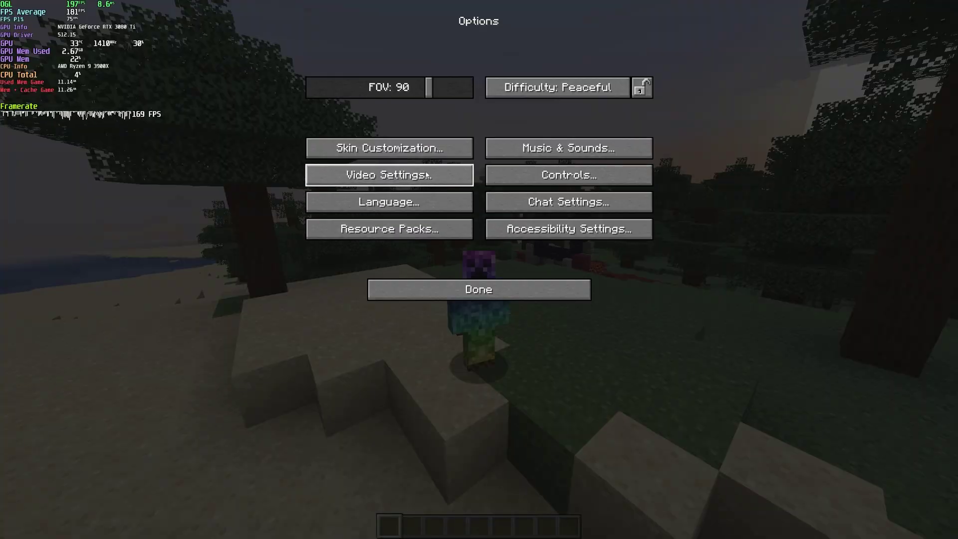
left_click(424, 174)
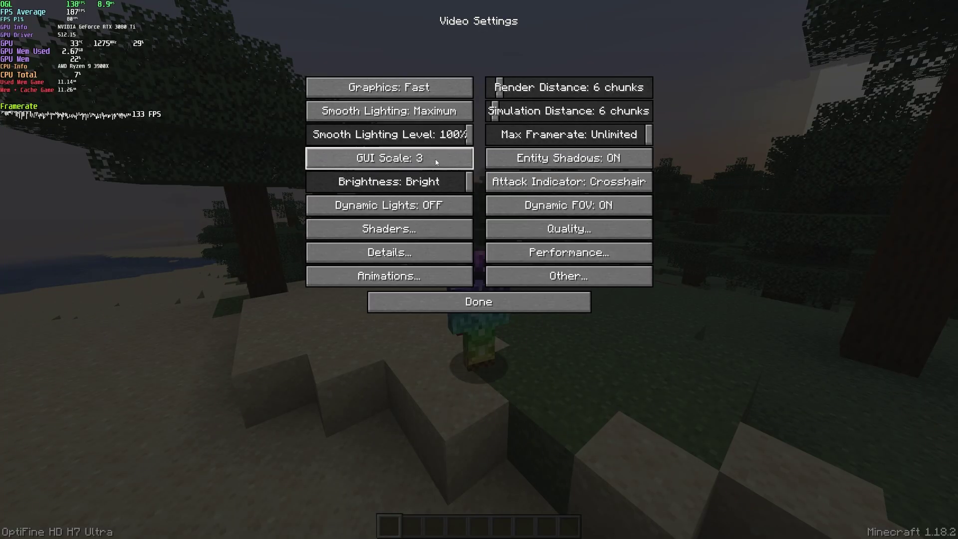
mouse_move(433, 184)
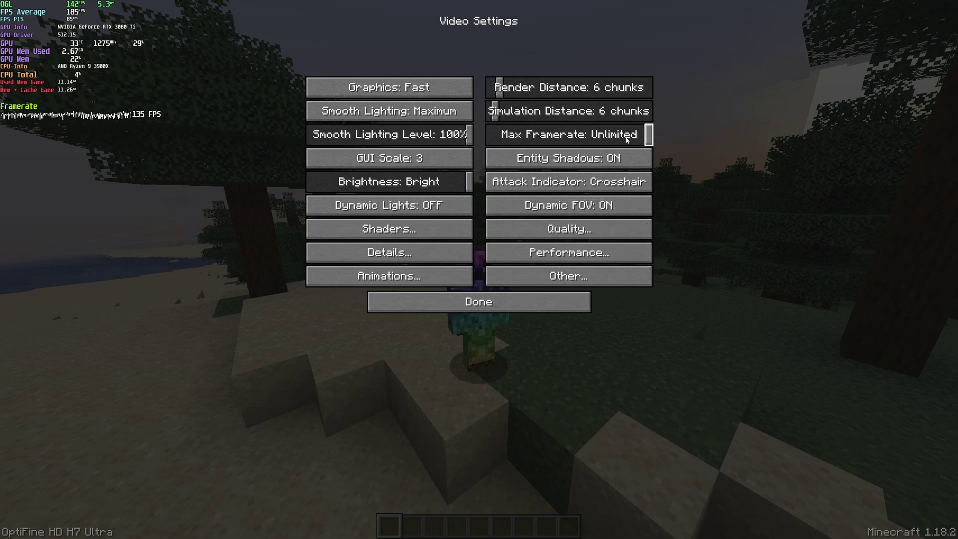
mouse_move(627, 140)
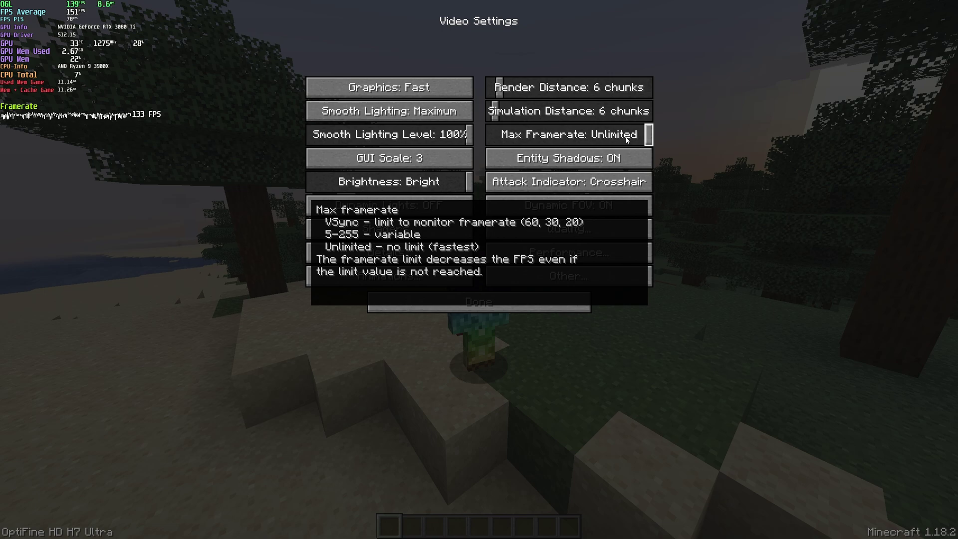
left_click_drag(649, 141, 513, 142)
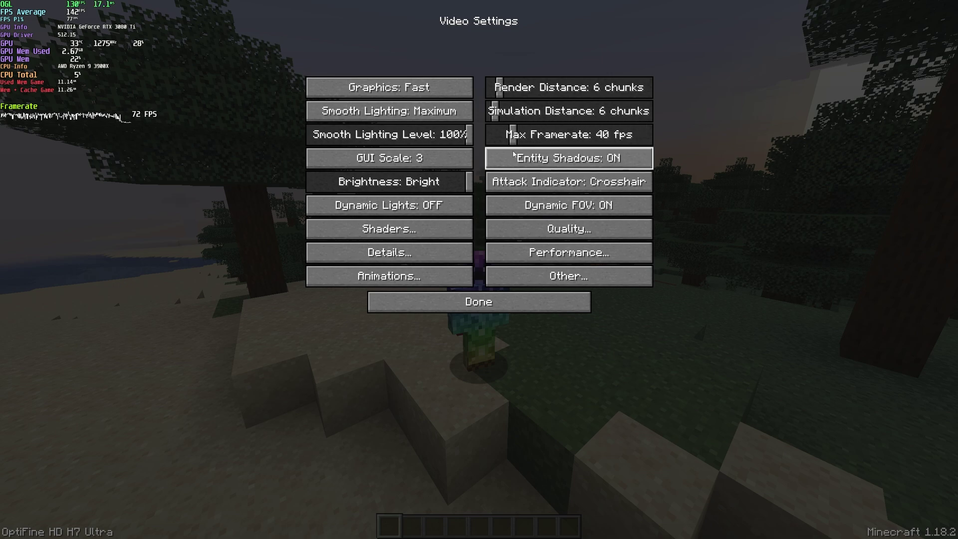
left_click(648, 142)
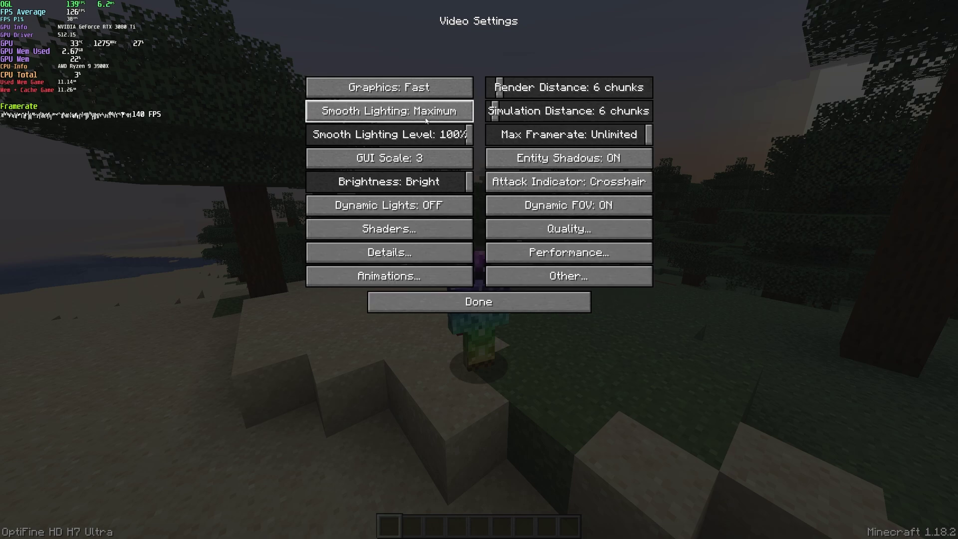
Try turning the smooth lighting level OFF, restore it to 100%, and return to the game
left_click_drag(422, 135, 309, 135)
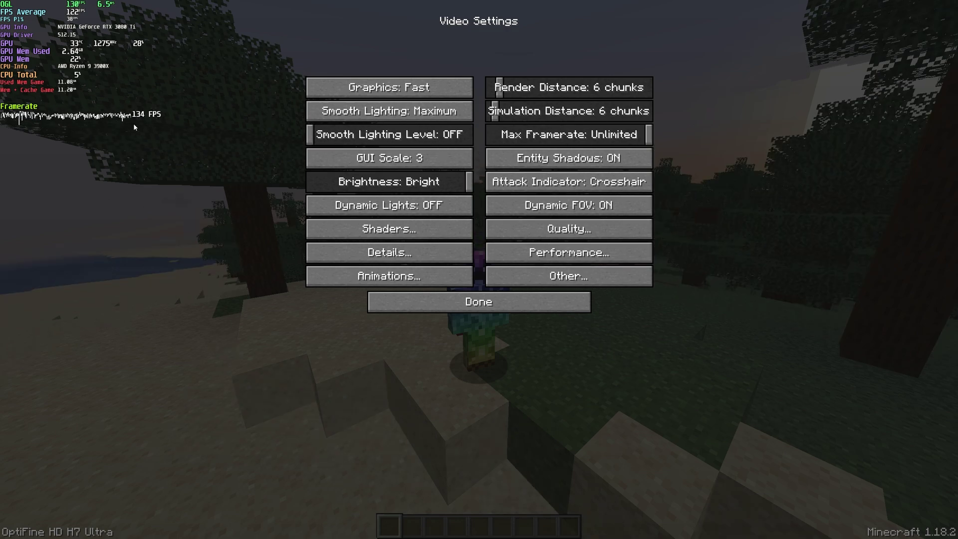
left_click_drag(310, 135, 469, 134)
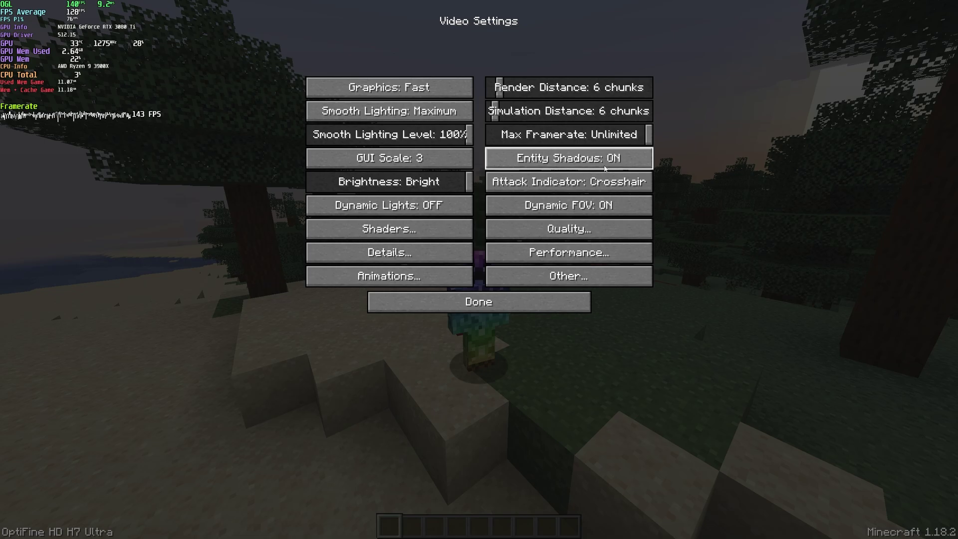
key("Escape")
key("Escape")
key("Escape")
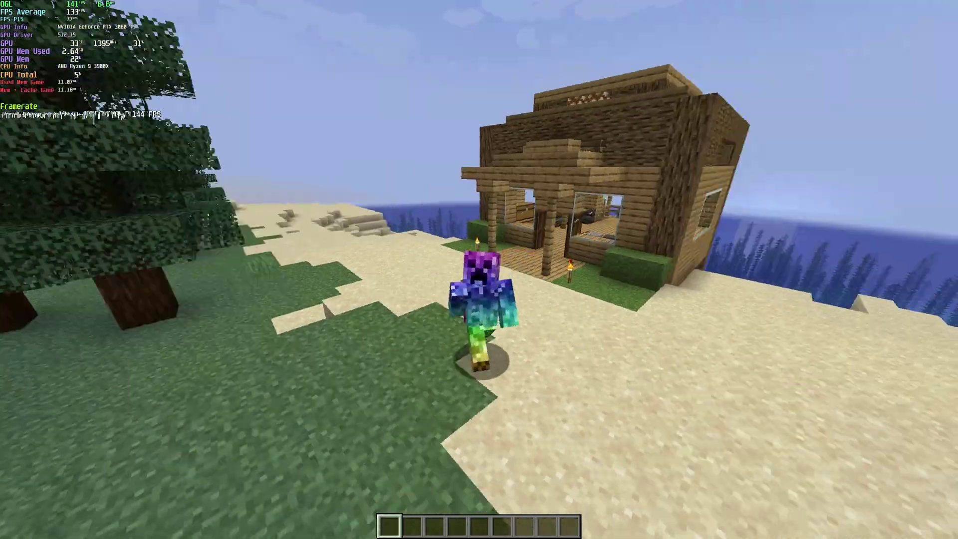
Examine the villagers' shadows inside the house in first person, and back out to the beach in front
key("F5")
key("w")
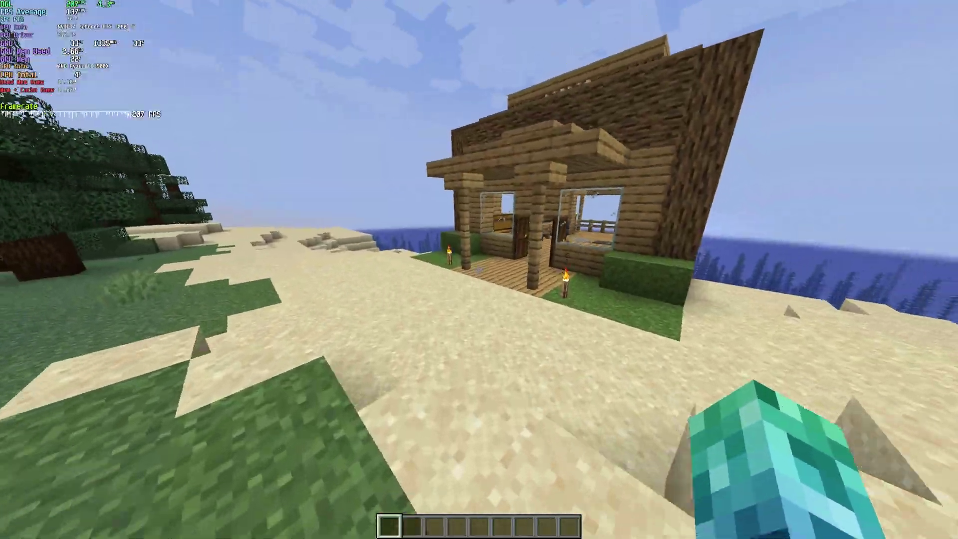
key("w")
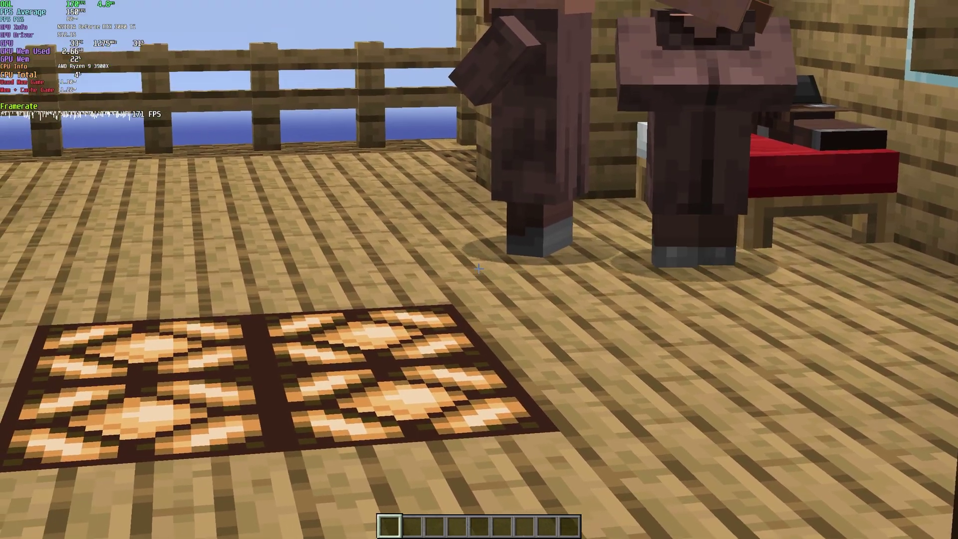
key("s")
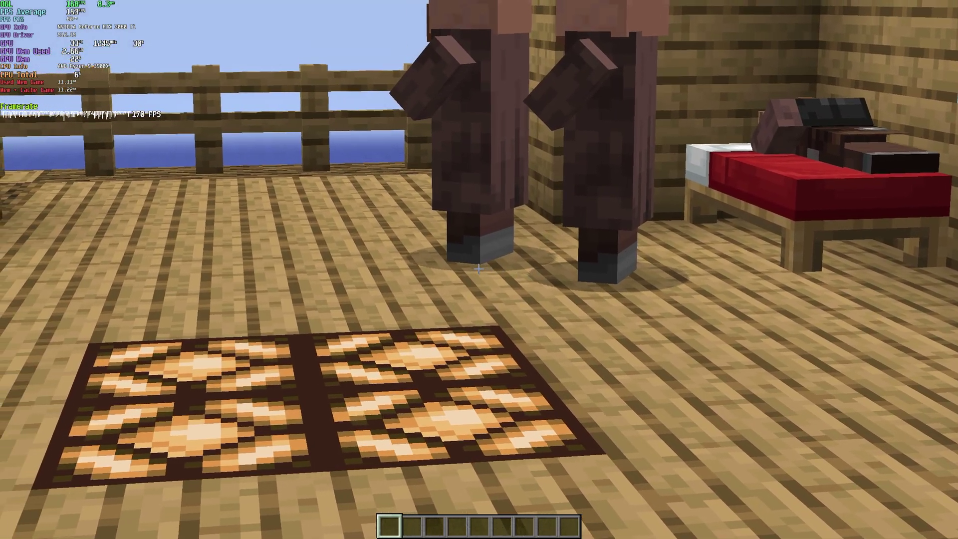
key("s")
key("F5")
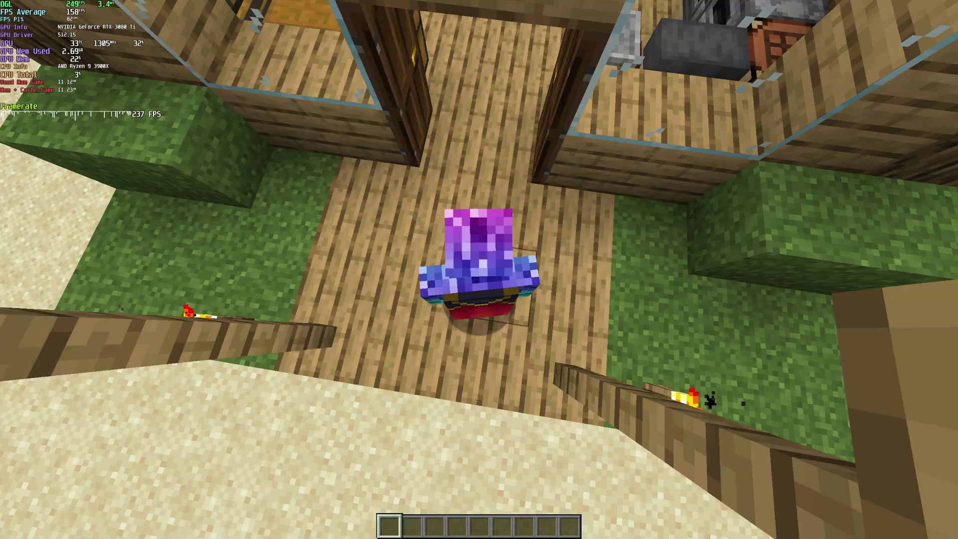
key("F5")
key("F5")
key("s")
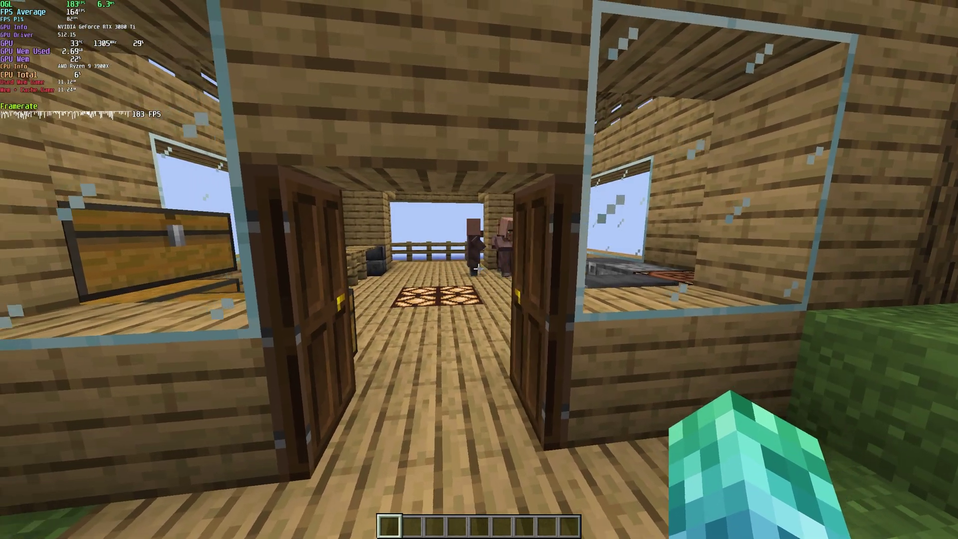
key("s")
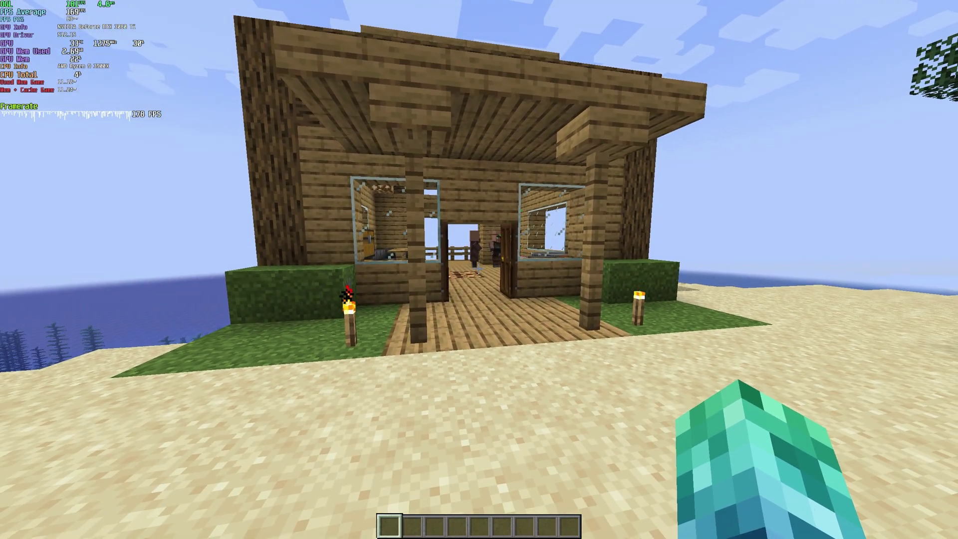
Review the Attack Indicator and Dynamic FOV options in the video settings, and move around in the world
key("Escape")
left_click(455, 247)
left_click(439, 171)
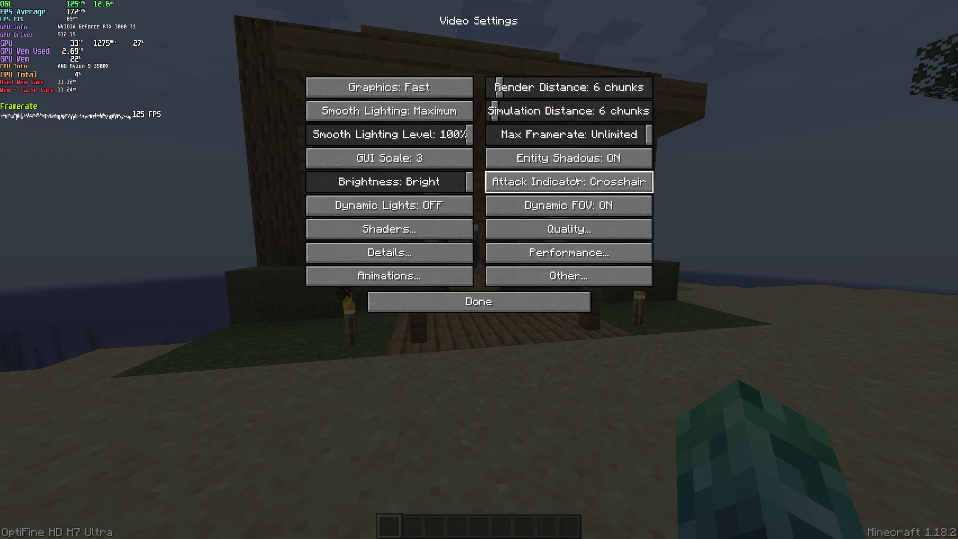
mouse_move(557, 185)
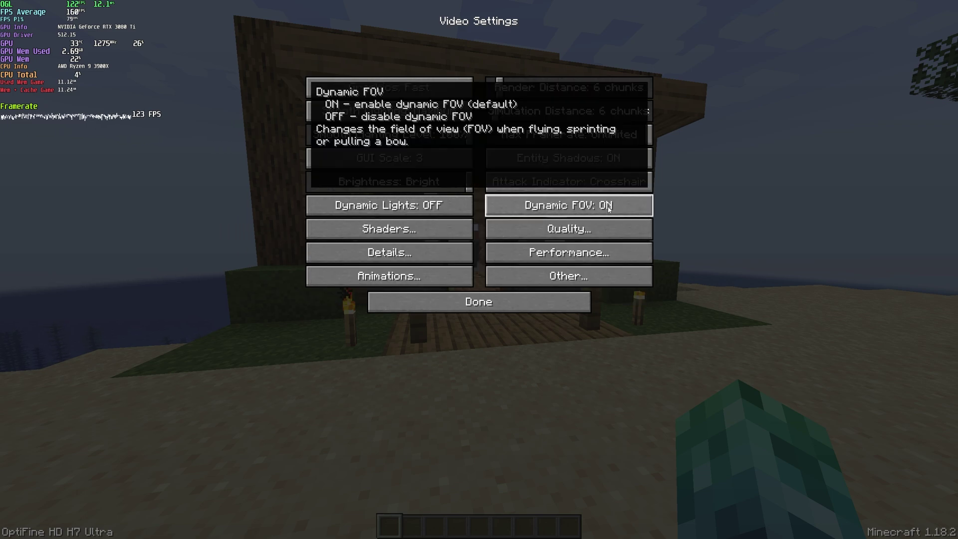
key("Escape")
key("Escape")
key("Escape")
key("w")
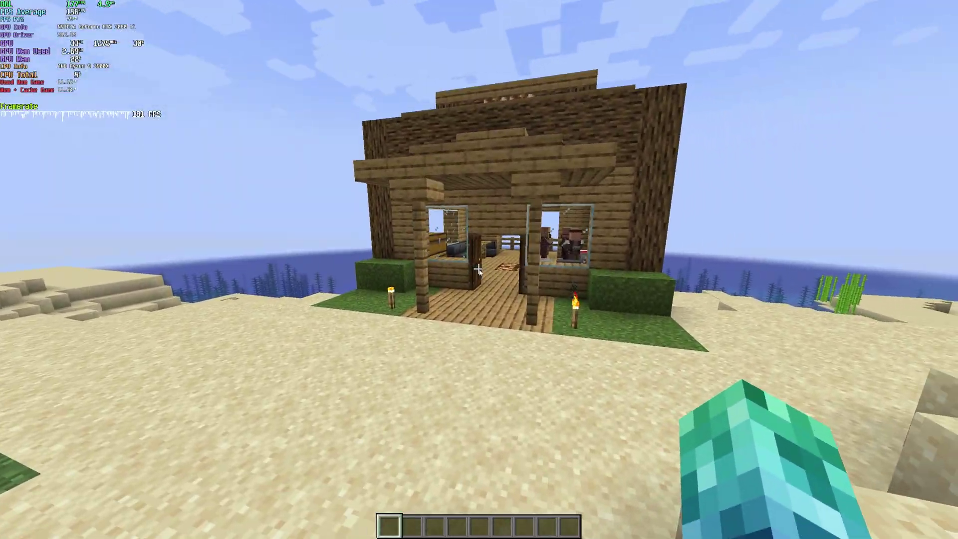
Open the detail settings from the video settings, and look around the forest and sky in the game
key("Escape")
left_click(399, 269)
left_click(417, 173)
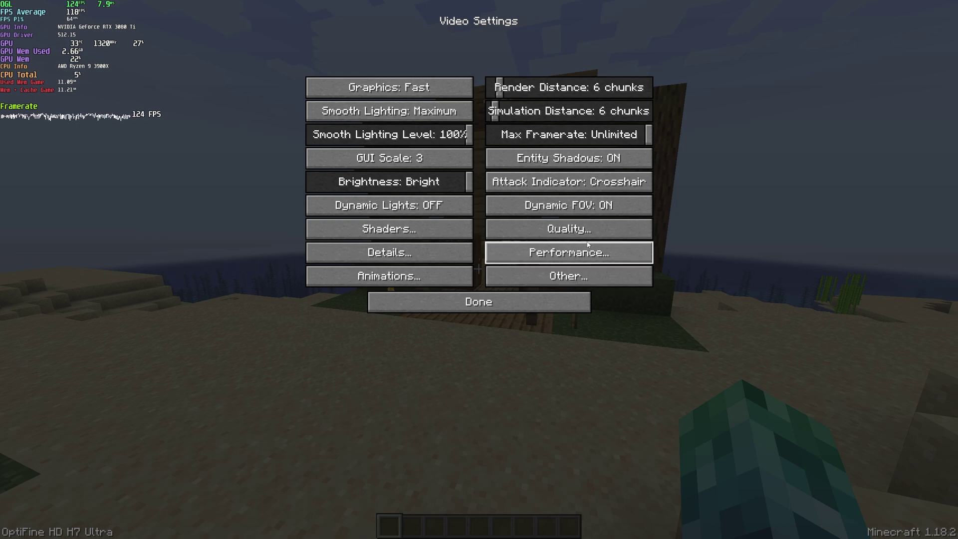
left_click(399, 254)
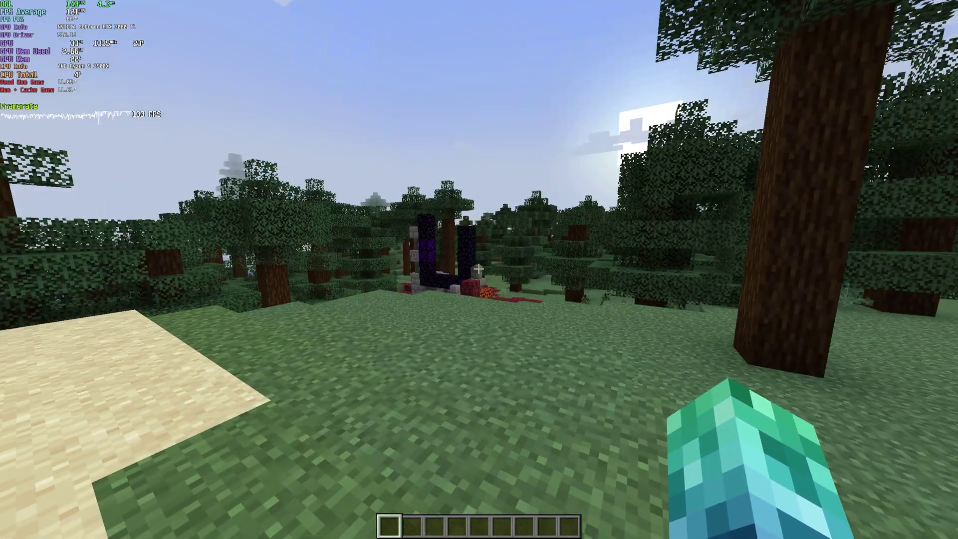
In the detail settings, set both Clouds and Trees to Fast
key("Escape")
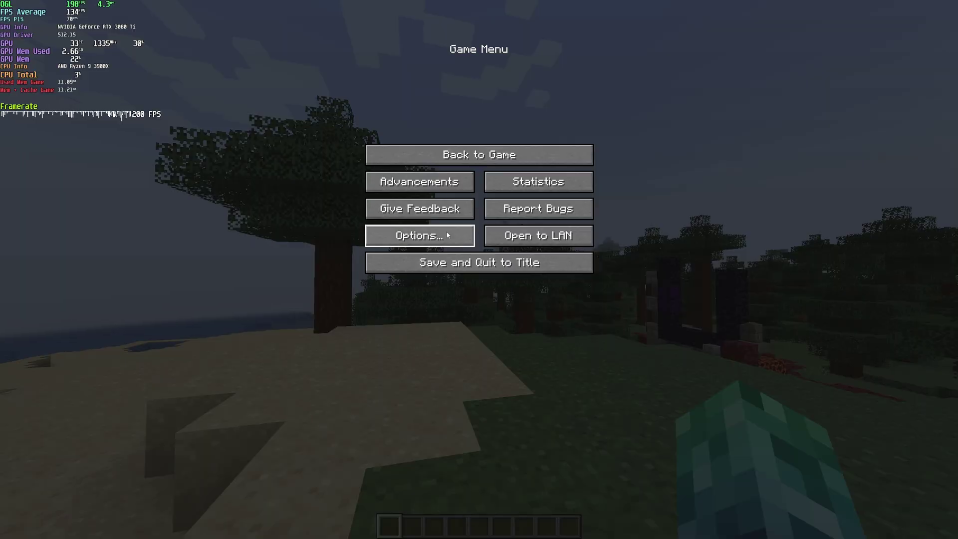
left_click(436, 264)
left_click(418, 182)
left_click(402, 252)
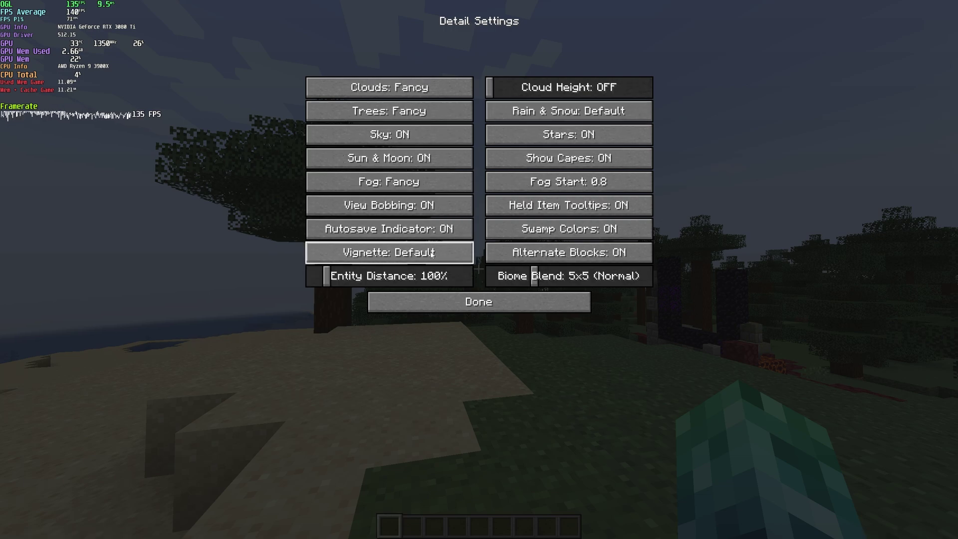
left_click(447, 87)
left_click(448, 87)
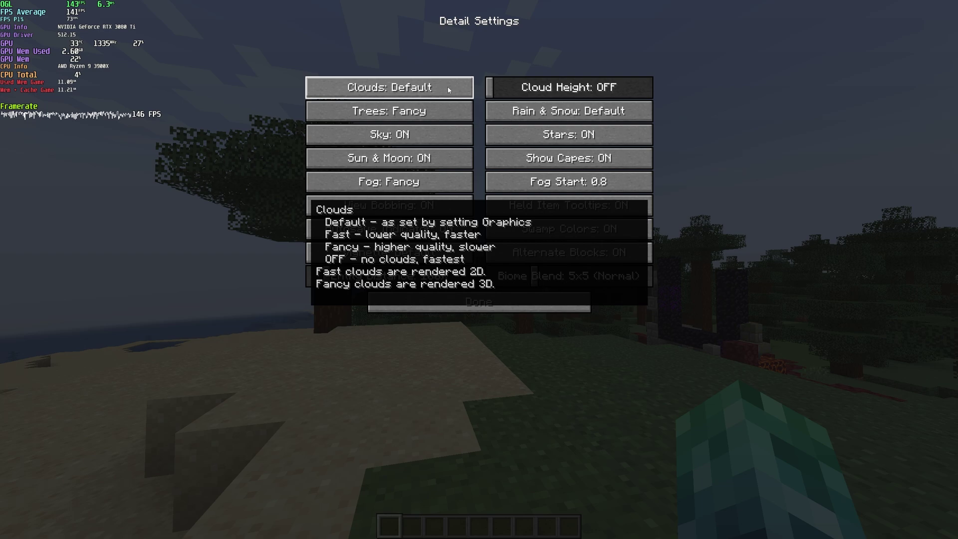
left_click(445, 82)
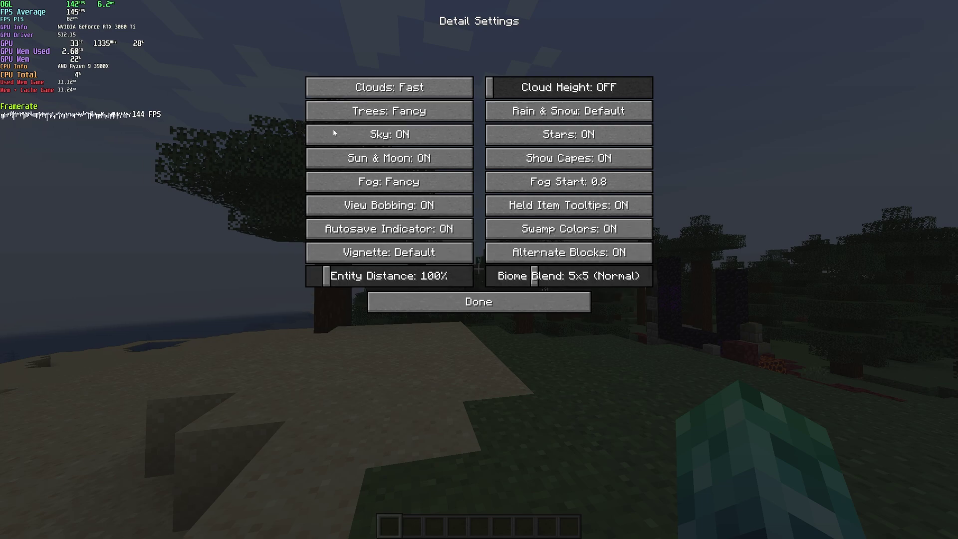
left_click(373, 119)
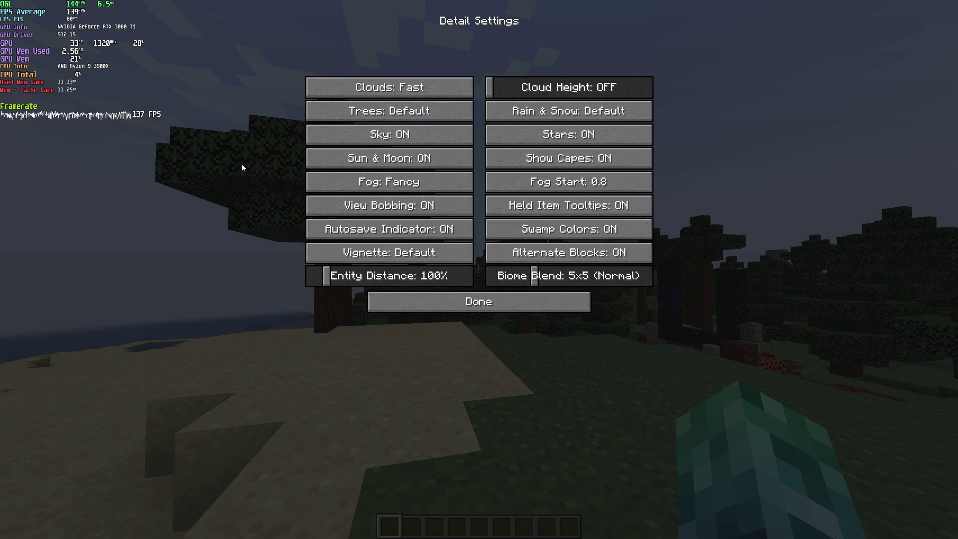
left_click(359, 114)
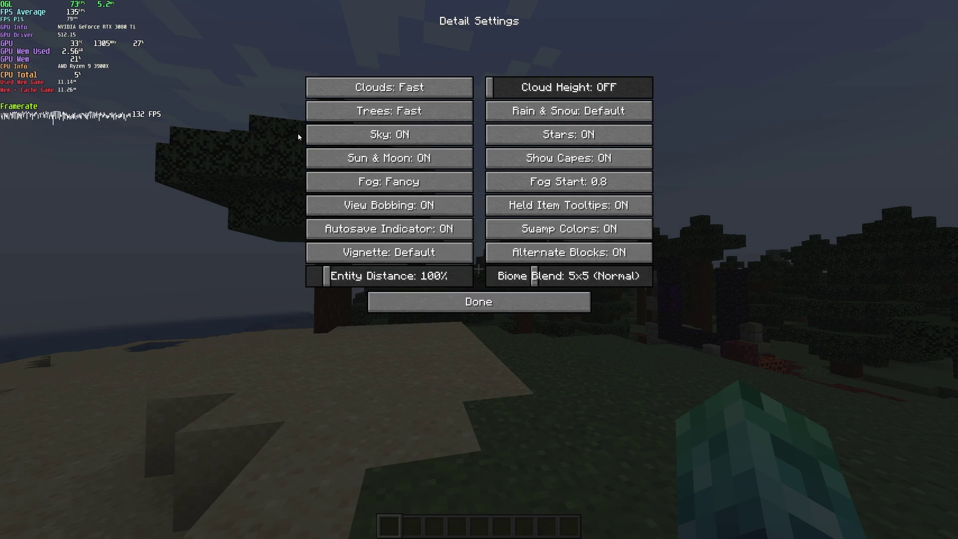
Compare the Smart and Fancy options for Trees, and return Trees to Fast
left_click(360, 113)
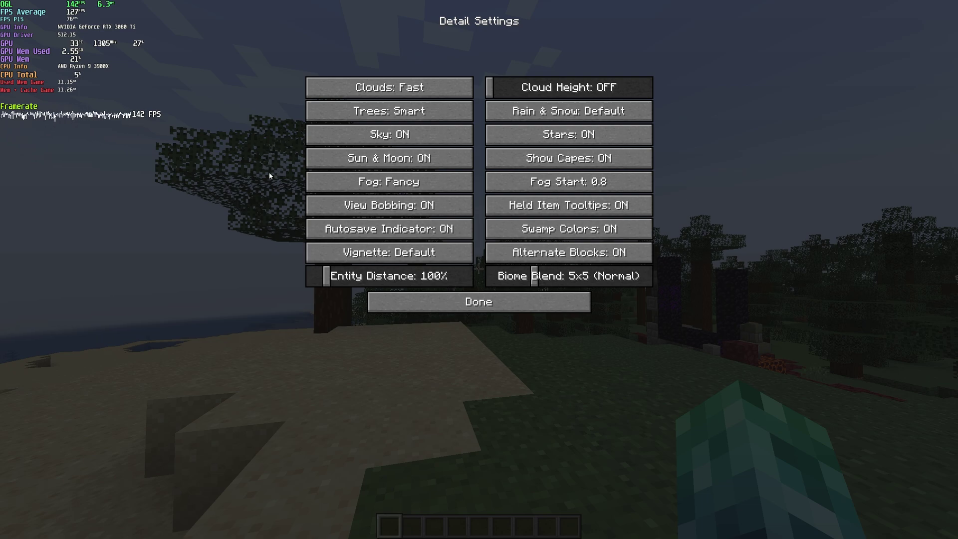
left_click(389, 118)
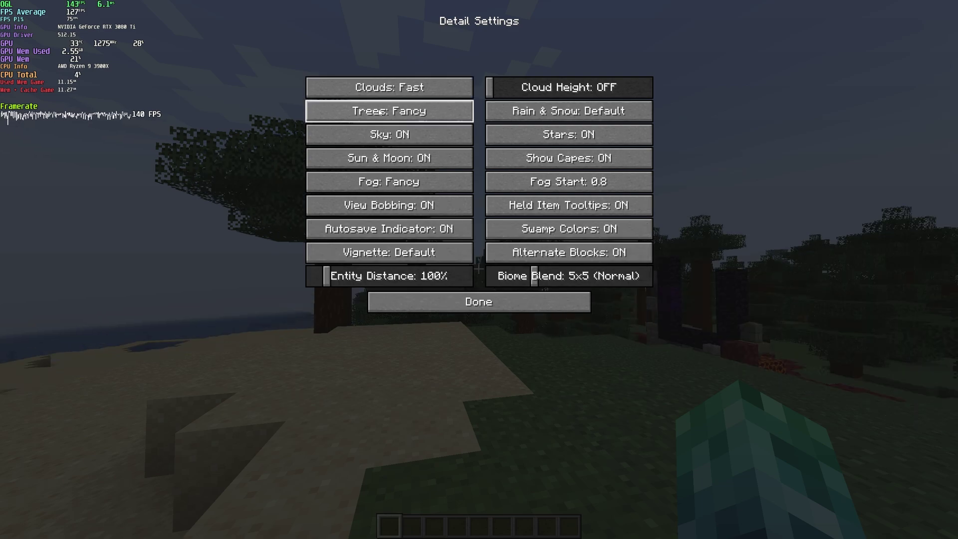
left_click(423, 112)
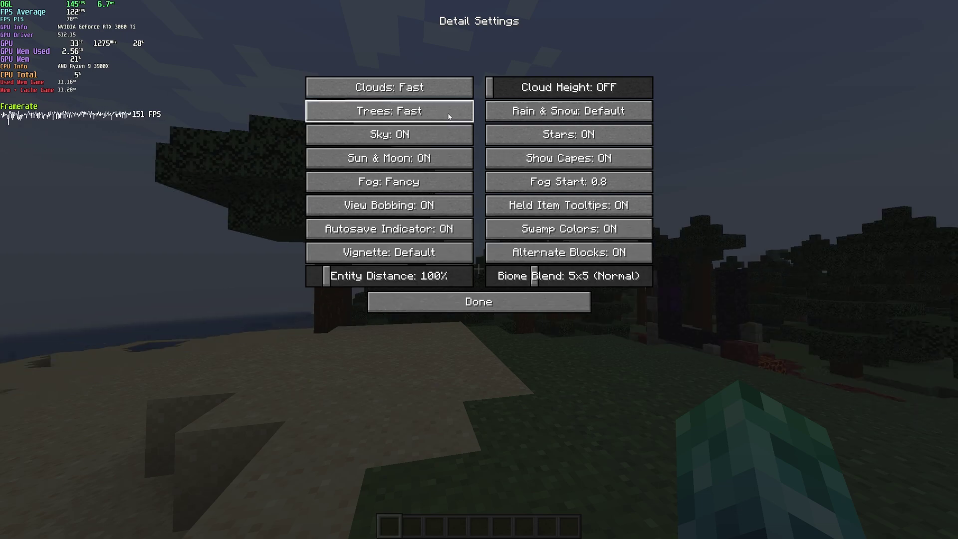
Set Rain & Snow to OFF in the detail settings
left_click(579, 112)
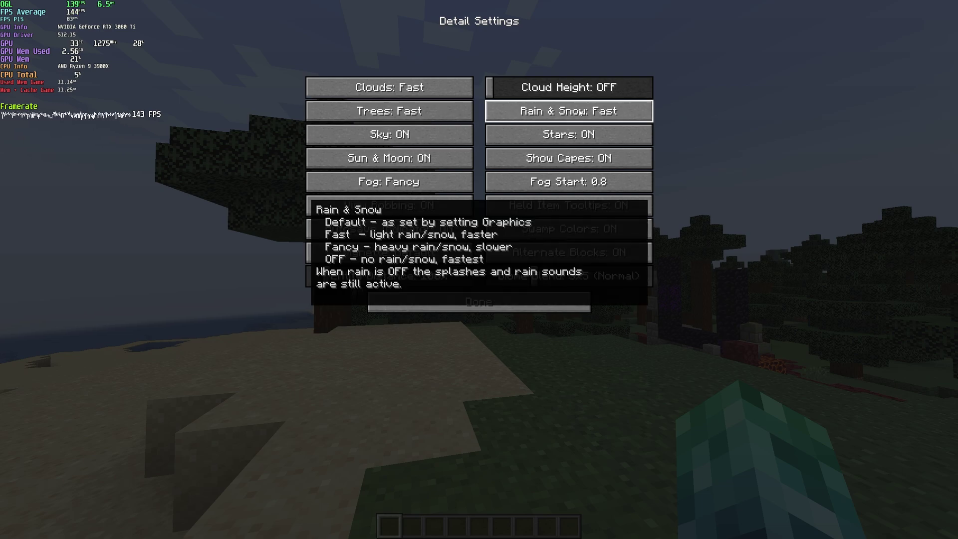
left_click(580, 112)
left_click(579, 112)
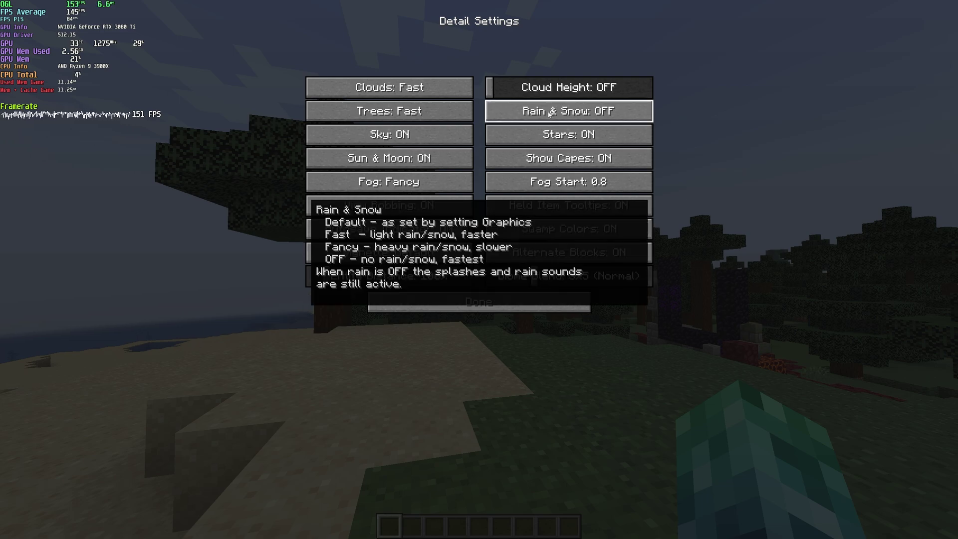
Try the detail settings with Sky off, and turn Sky back on
left_click(452, 141)
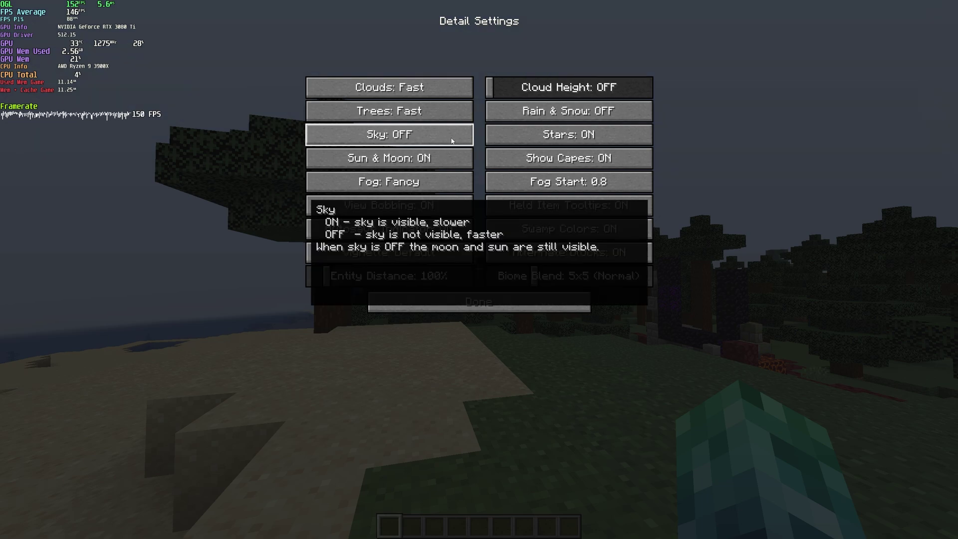
left_click(451, 140)
left_click(452, 141)
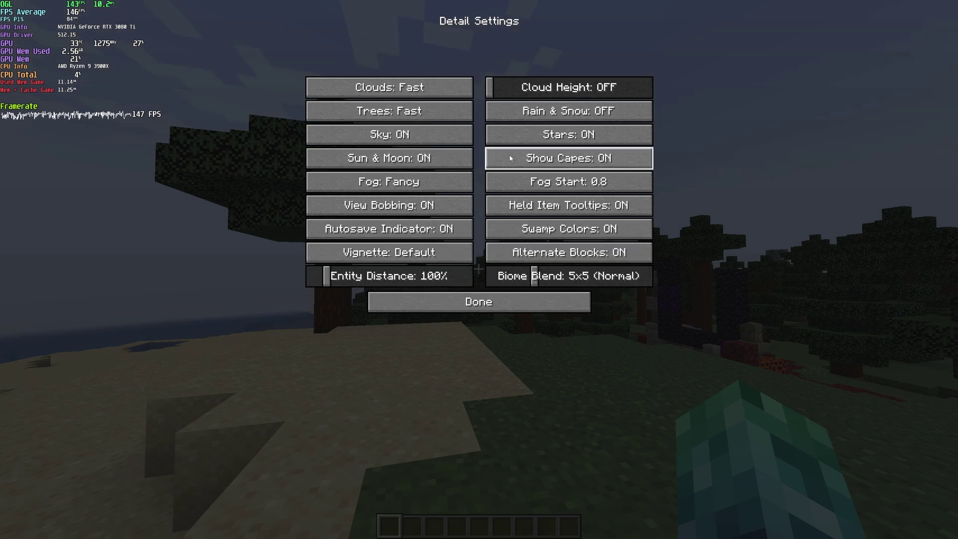
left_click(438, 134)
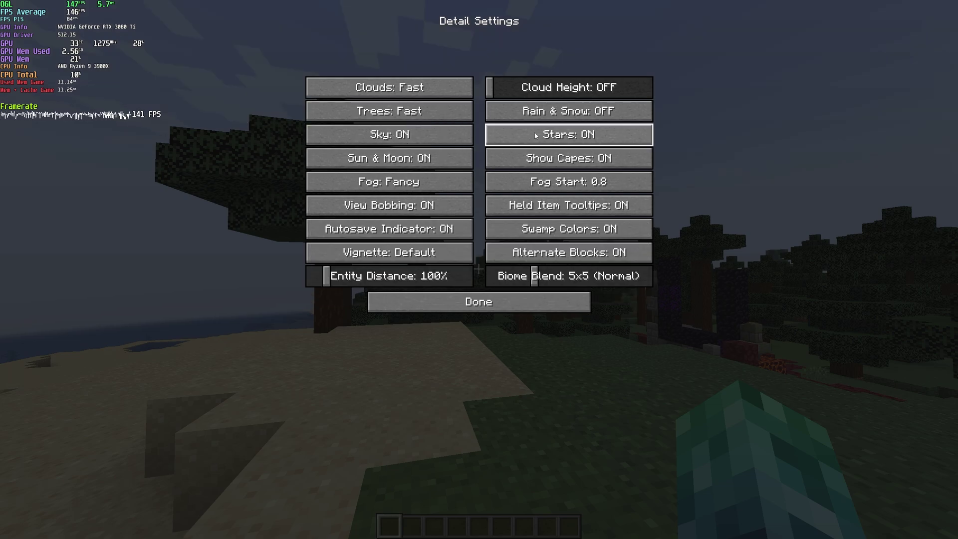
Try turning off Stars and Sun & Moon one after the other, and turn each back on
left_click(573, 141)
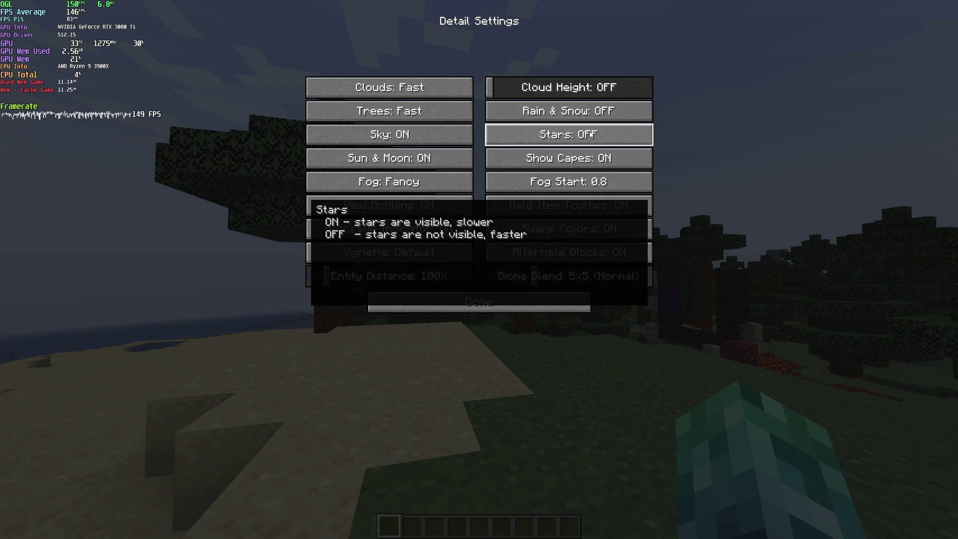
left_click(591, 134)
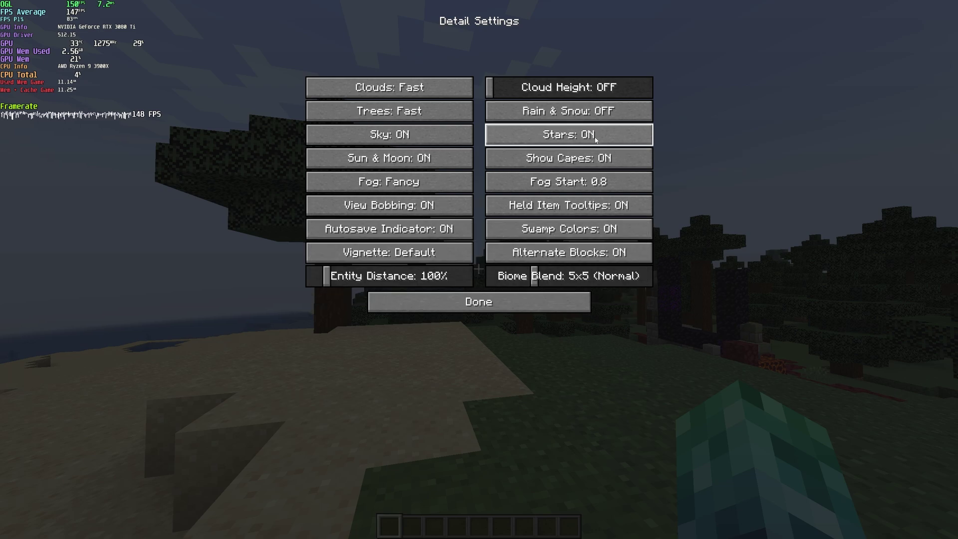
left_click(402, 166)
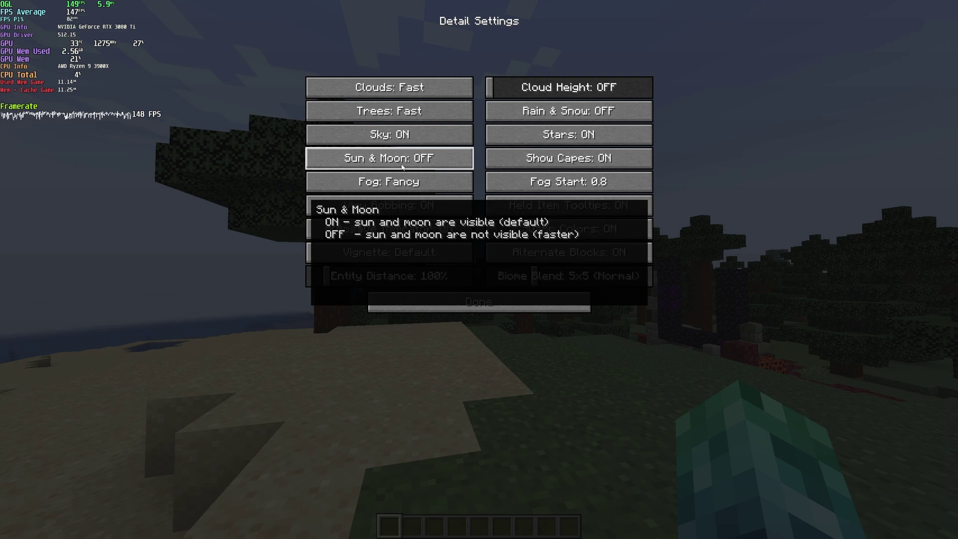
left_click(402, 167)
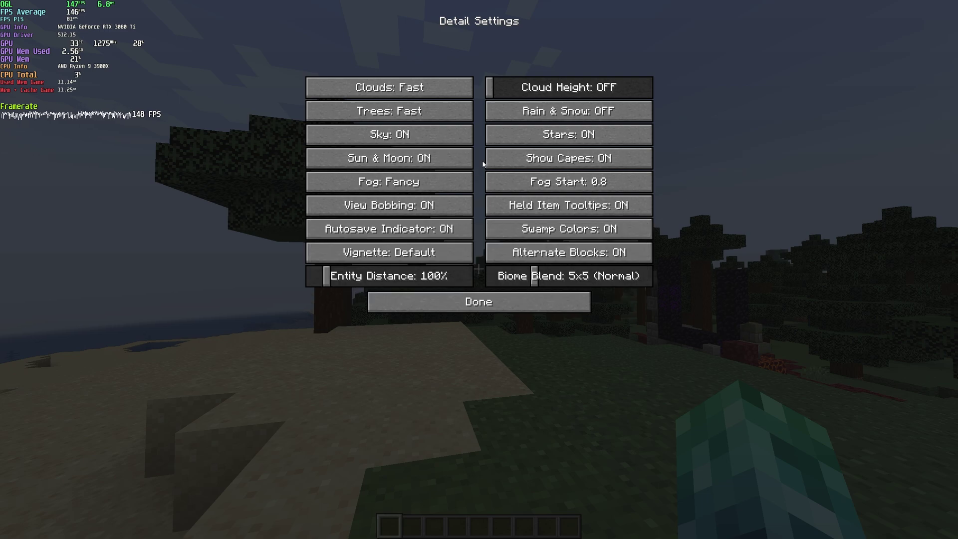
Try Fog at OFF and Fog Start at 0.2, and return them to Fancy and 0.8
mouse_move(564, 164)
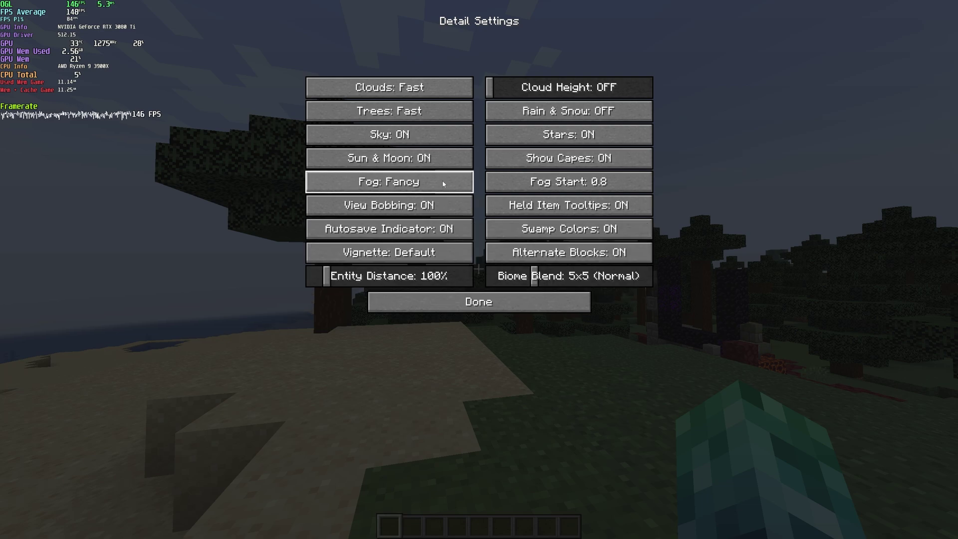
mouse_move(432, 184)
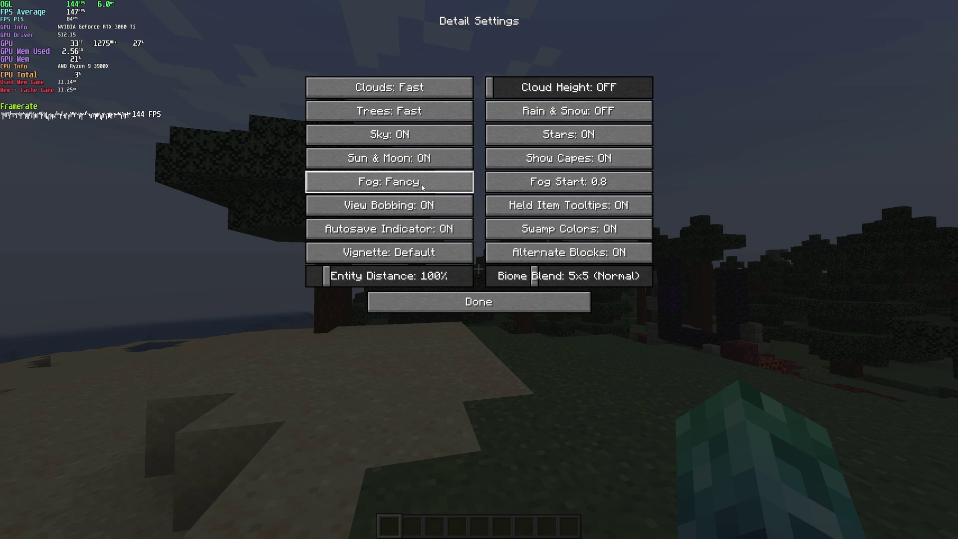
left_click(469, 184)
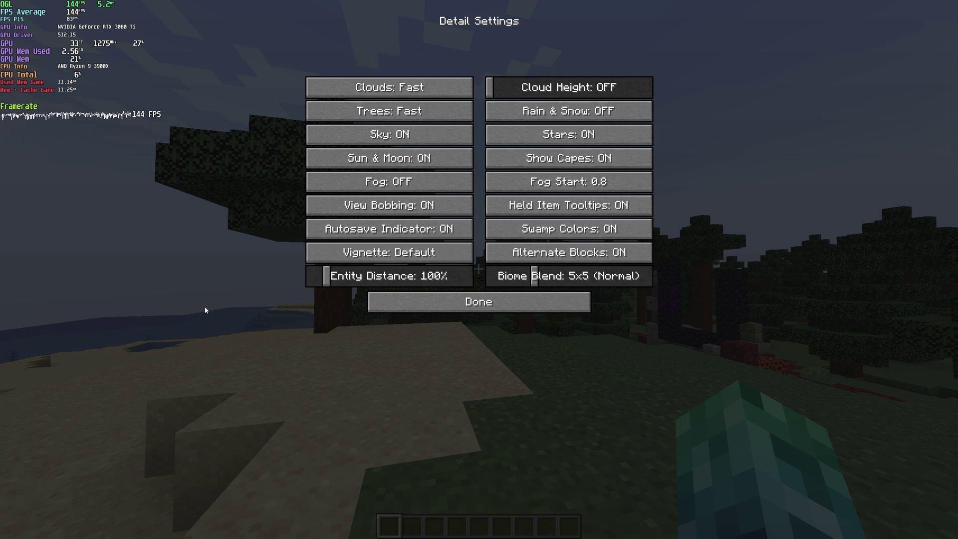
left_click(423, 185)
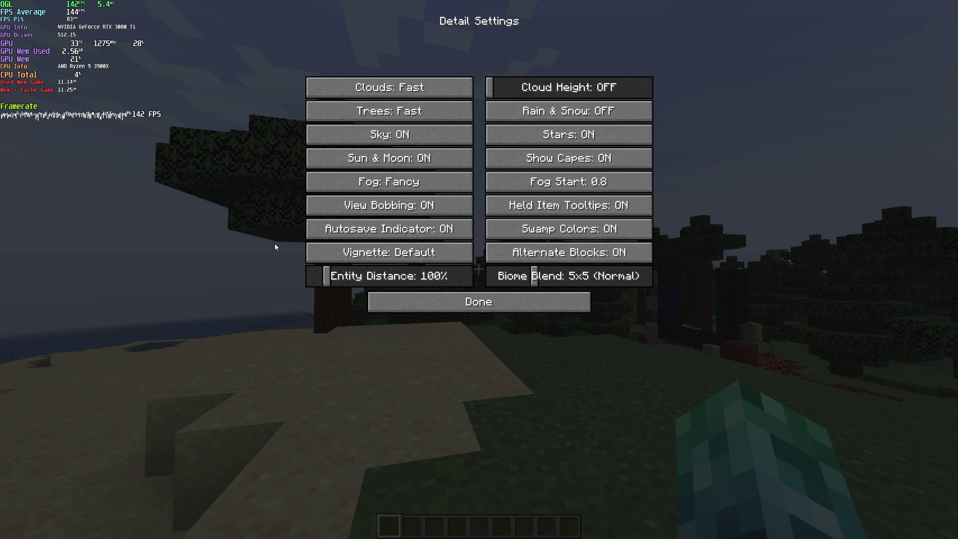
left_click(407, 187)
left_click(407, 187)
left_click(598, 193)
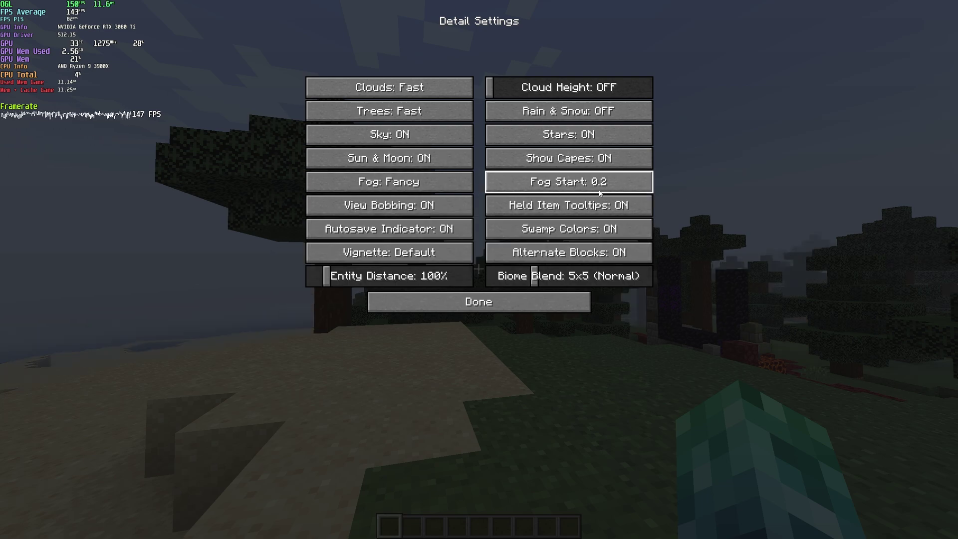
right_click(610, 190)
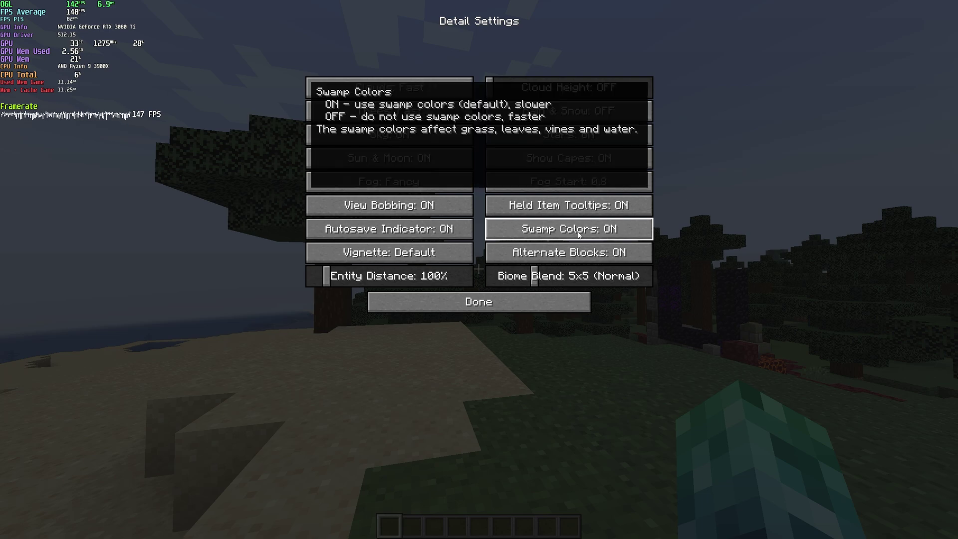
Toggle Swamp Colors off and back on, and set Biome Blend to OFF (Fastest)
left_click(579, 235)
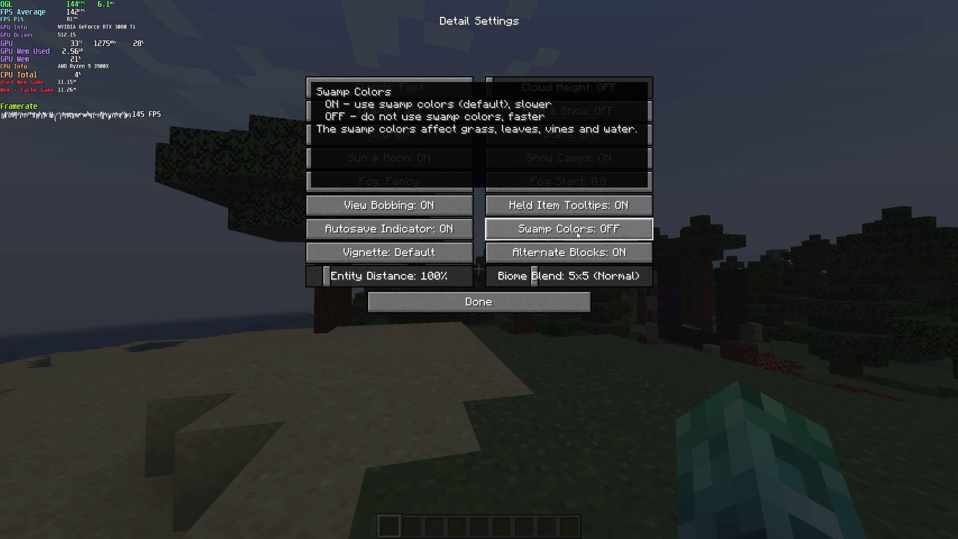
left_click(577, 235)
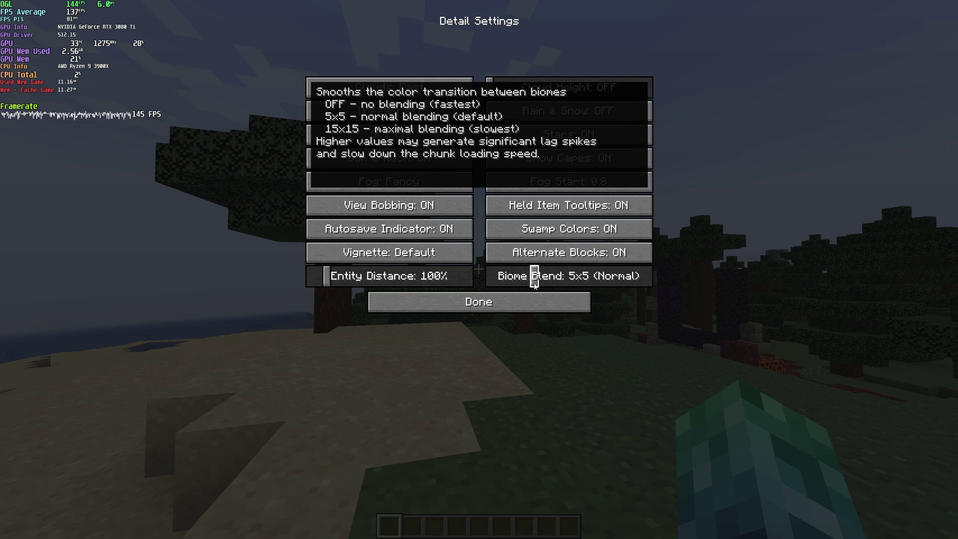
left_click_drag(534, 284, 490, 279)
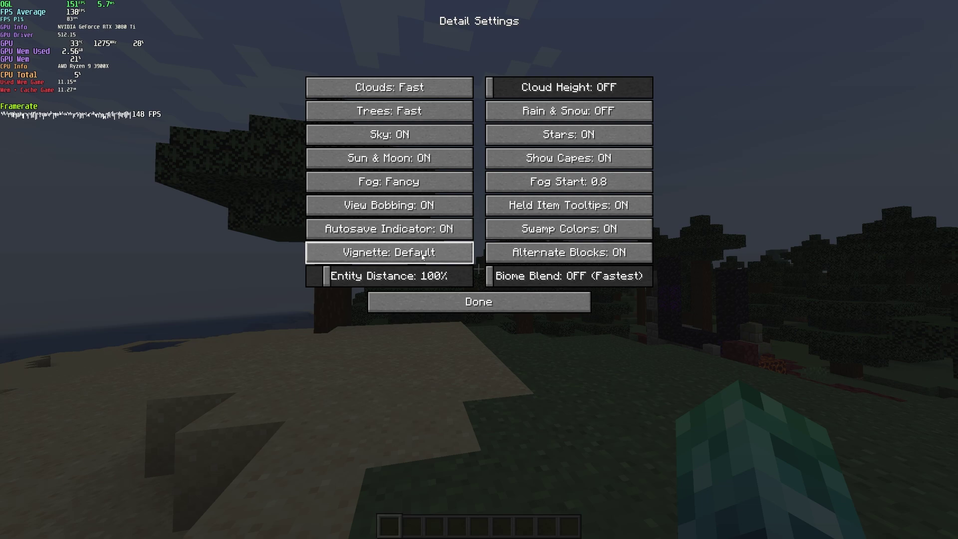
Cycle Vignette through Fast and Fancy to compare them, and return it to Default
left_click(380, 253)
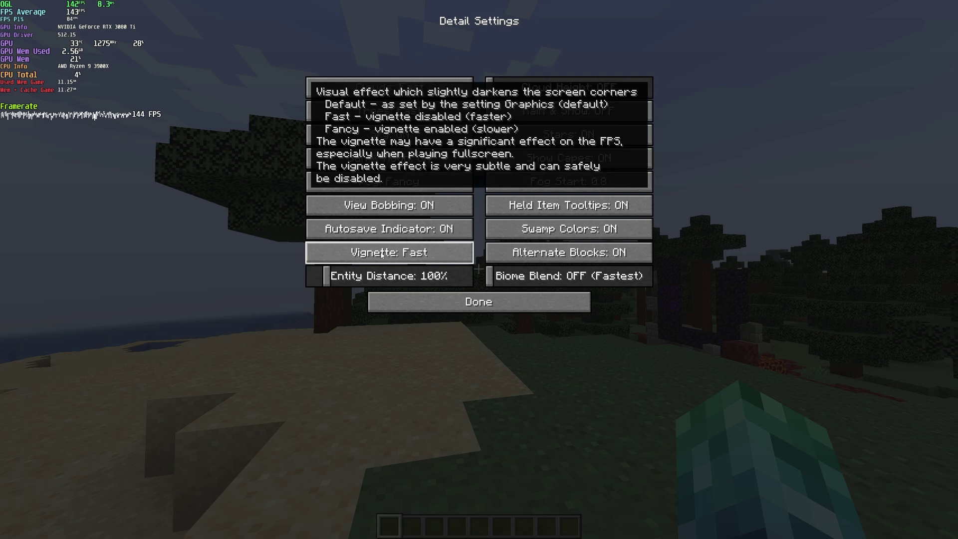
left_click(381, 254)
left_click(382, 254)
left_click(382, 254)
left_click(381, 253)
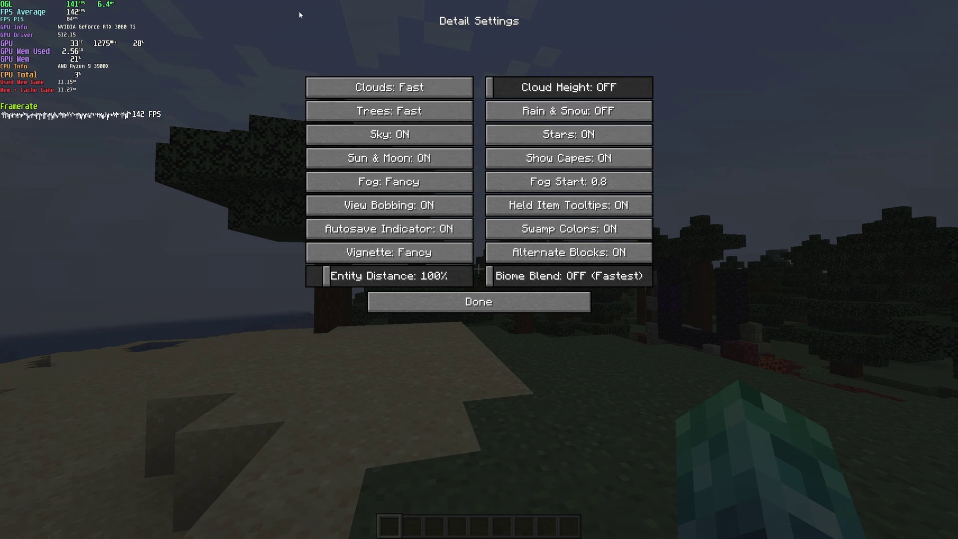
left_click(381, 254)
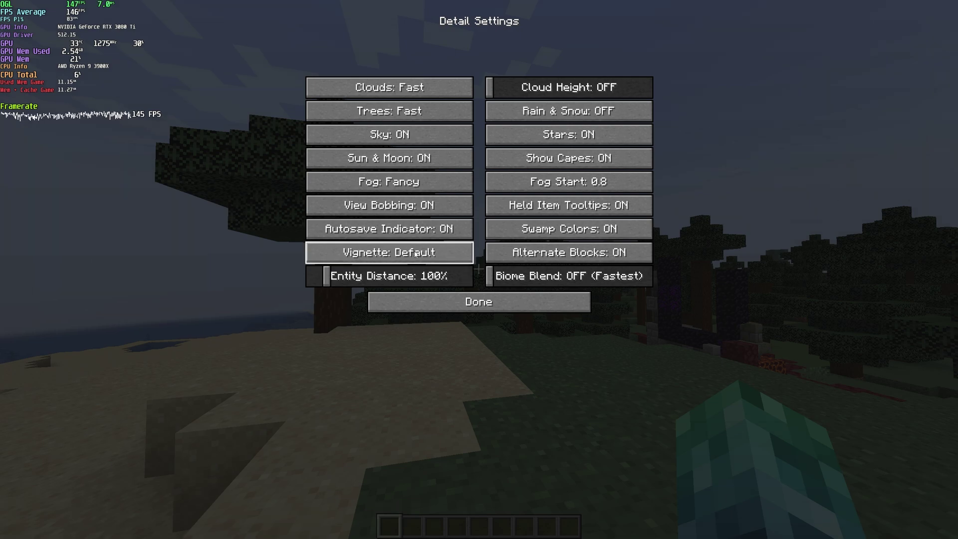
Set Vignette to Fast and Entity Distance to 50%, and close the detail settings
left_click(382, 253)
left_click(382, 254)
left_click_drag(327, 280, 219, 293)
left_click(324, 254)
left_click(349, 252)
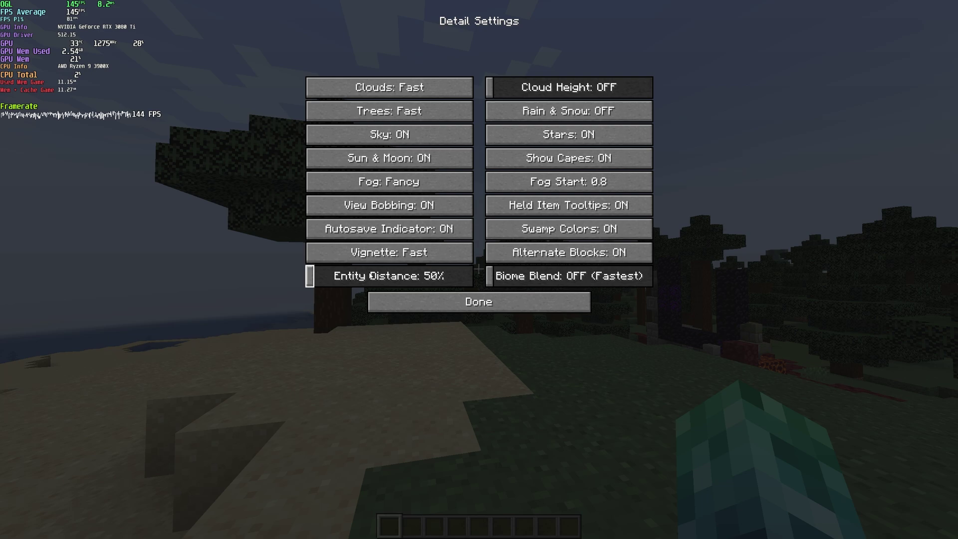
left_click_drag(324, 275, 304, 280)
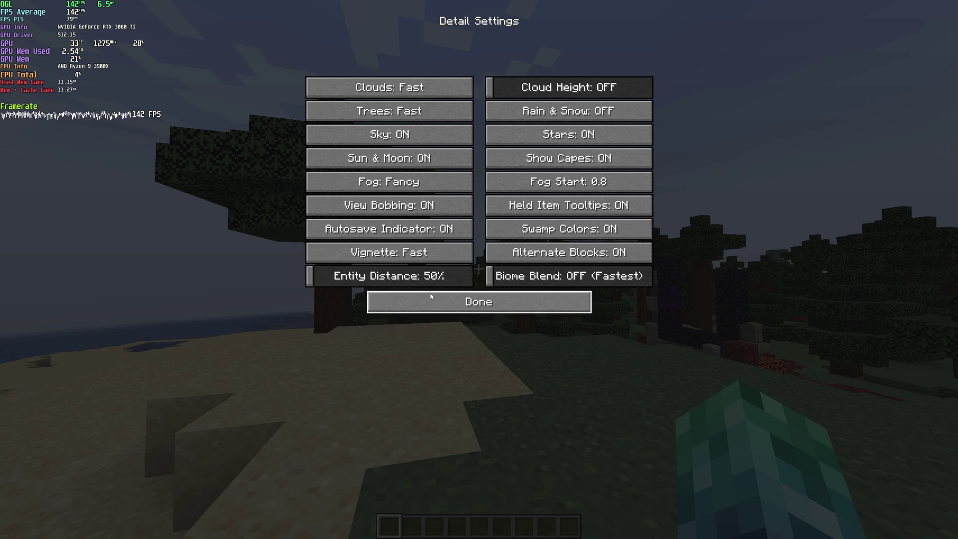
left_click(443, 303)
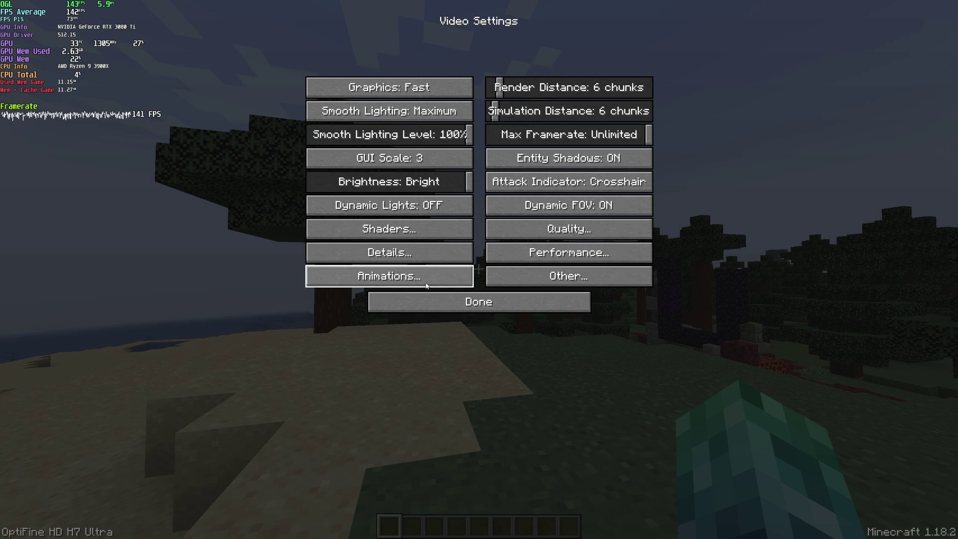
Open the animation settings, try all animations off, and turn them all back on
left_click(389, 276)
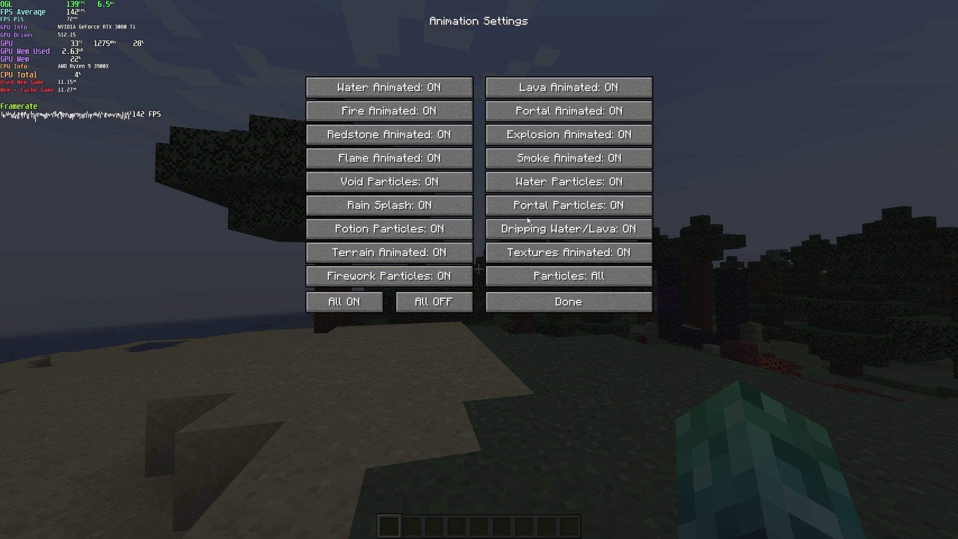
left_click(425, 305)
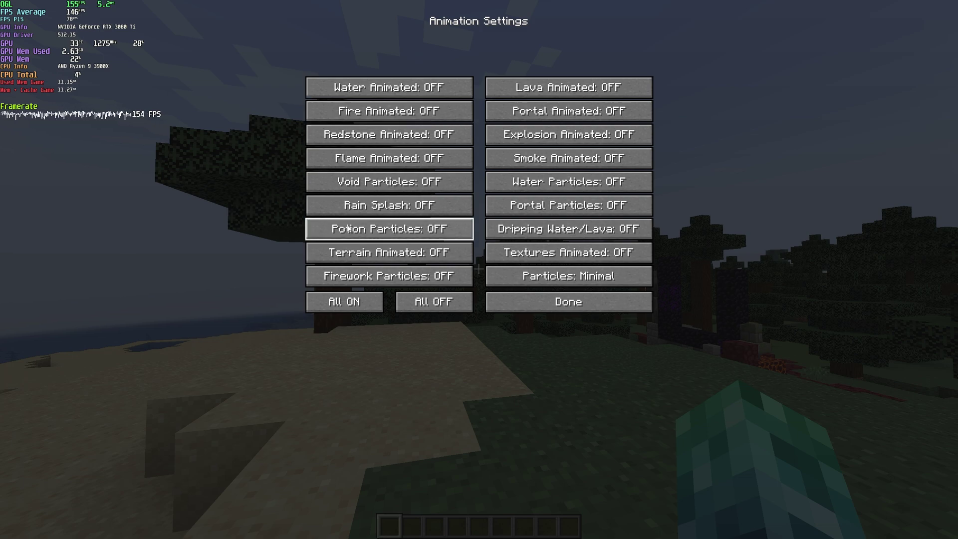
left_click(368, 304)
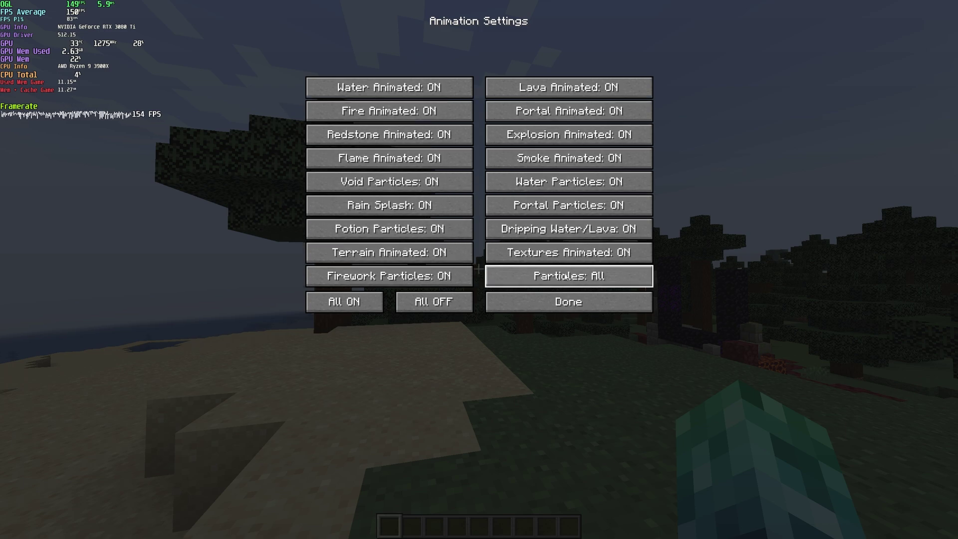
Cycle Particles through Decreased and the other levels to compare them, and return it to All
left_click(576, 281)
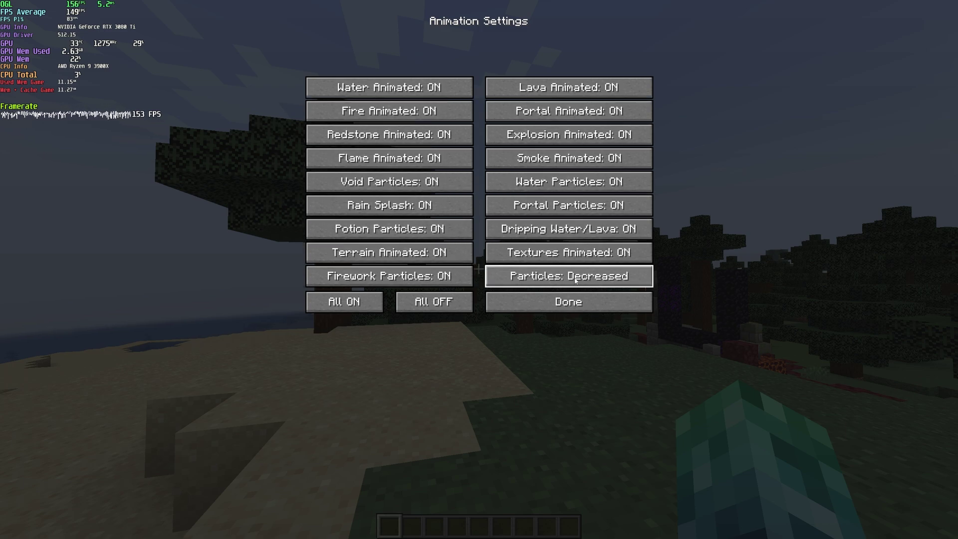
left_click(586, 281)
left_click(587, 281)
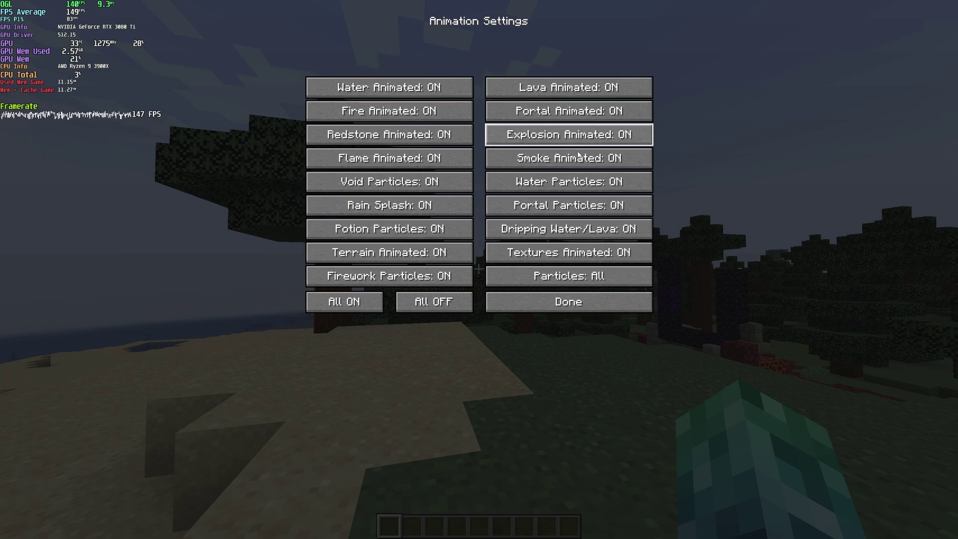
left_click(574, 274)
left_click(633, 276)
left_click(630, 278)
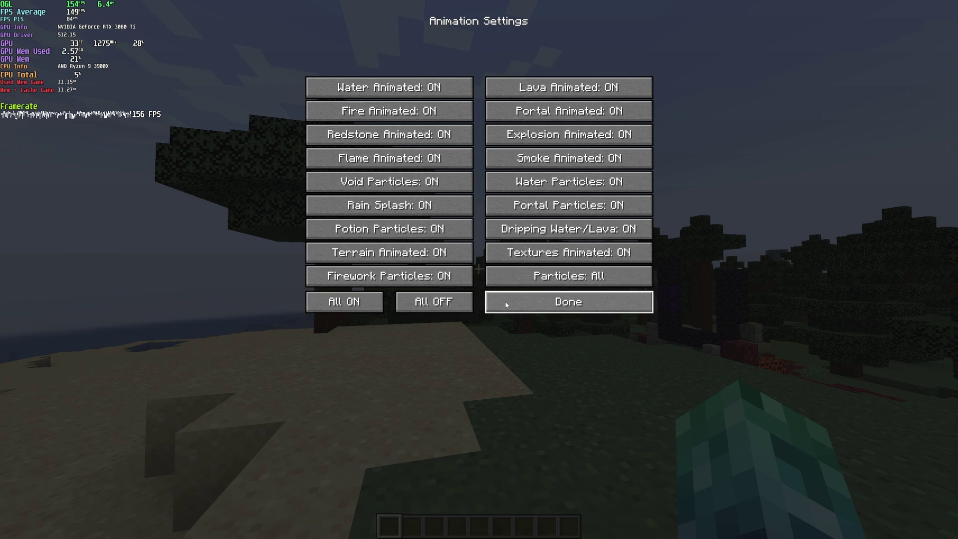
Leave the animation settings and open the quality settings
left_click(564, 305)
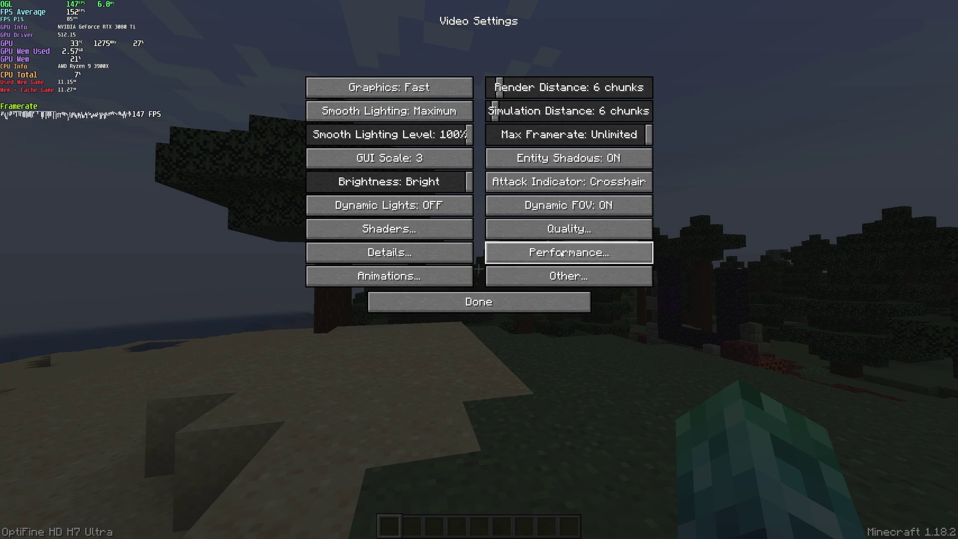
left_click(595, 228)
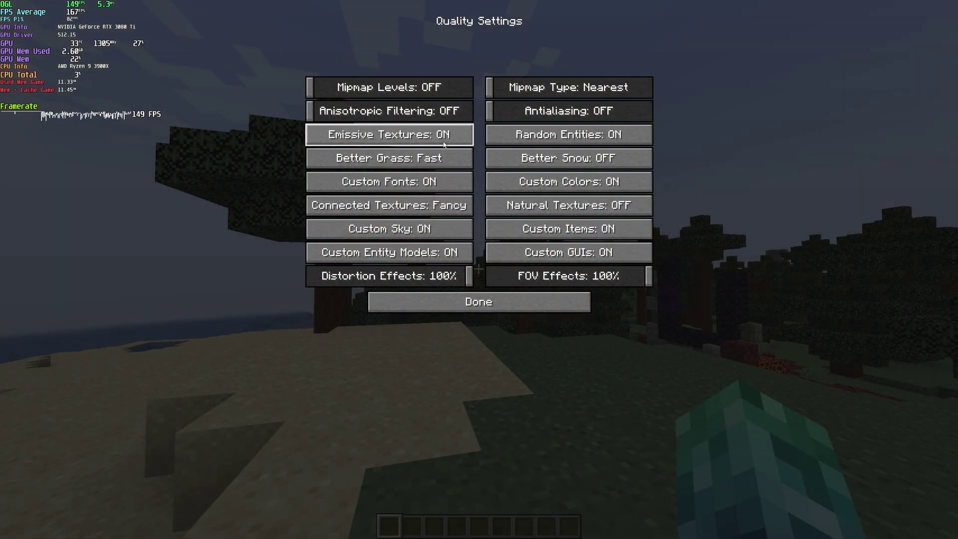
Turn off Emissive Textures, Custom Colors, Custom Items, Custom GUIs, Custom Sky, Custom Entity Models and Custom Fonts in the quality settings
left_click(447, 143)
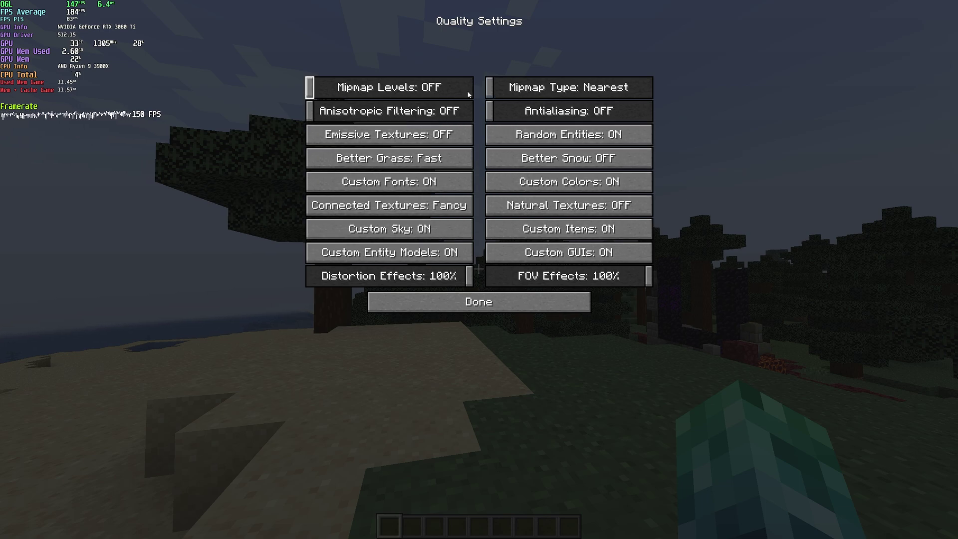
mouse_move(455, 88)
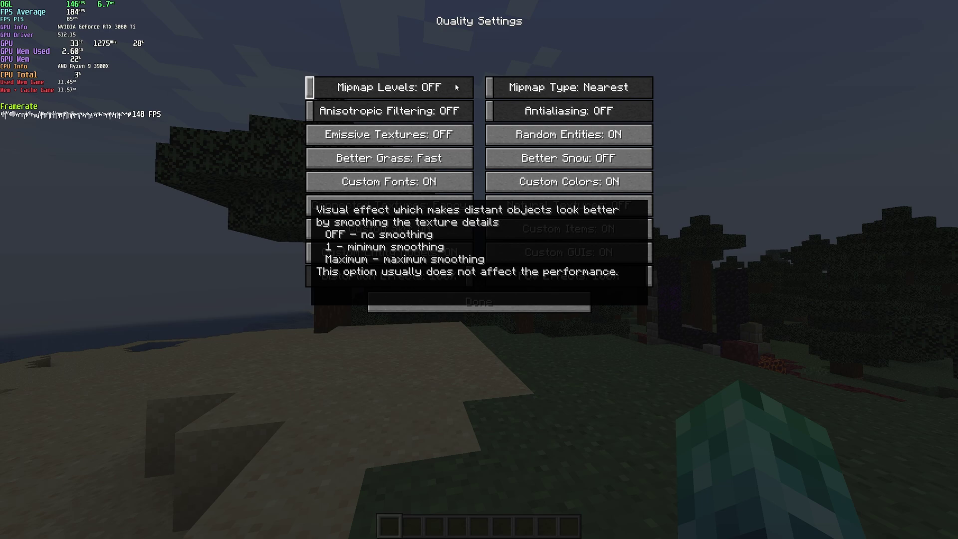
left_click(531, 192)
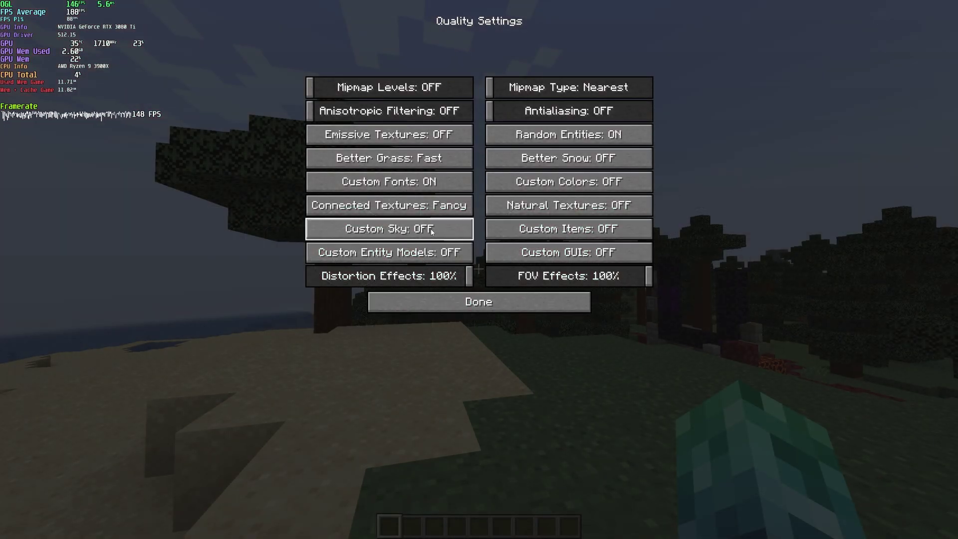
left_click(430, 183)
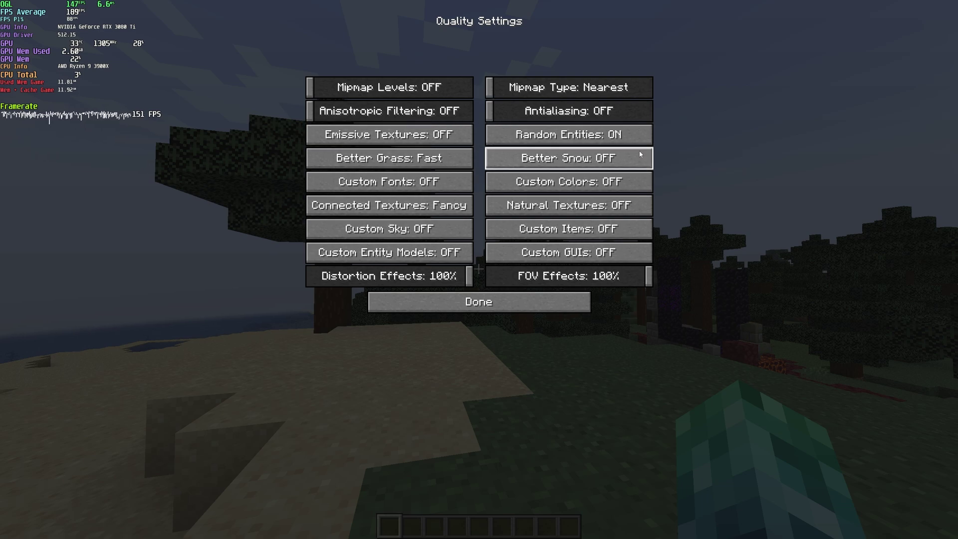
Turn Random Entities, Distortion Effects and FOV Effects off, and close the settings to return to the game
left_click(568, 135)
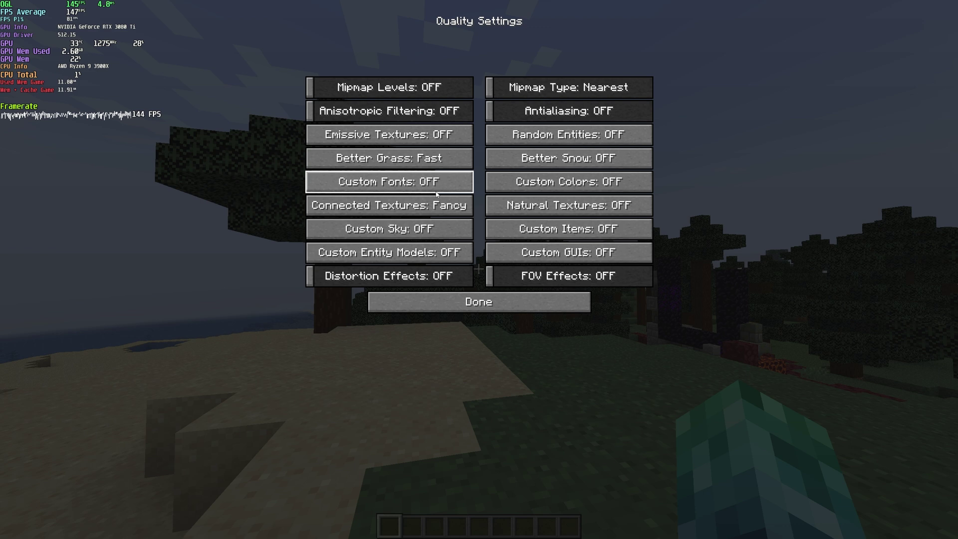
left_click(474, 301)
key("Escape")
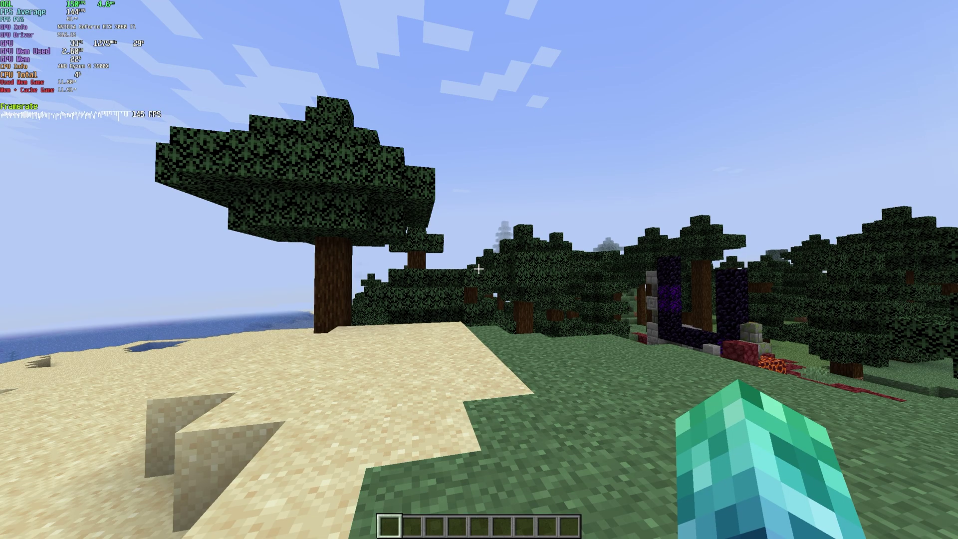
Walk through the beach house and around the sand and forest edge to check the framerate with the new quality settings
key("w")
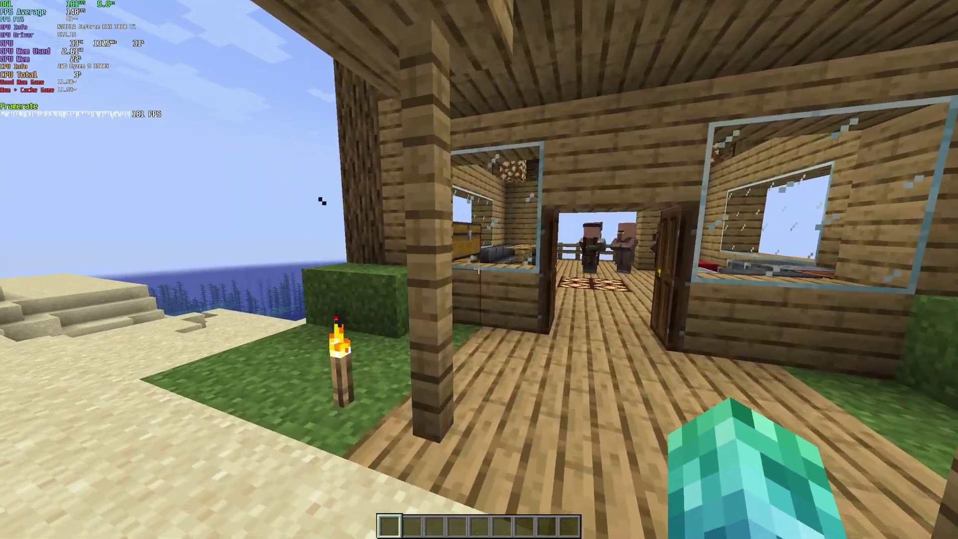
key("d")
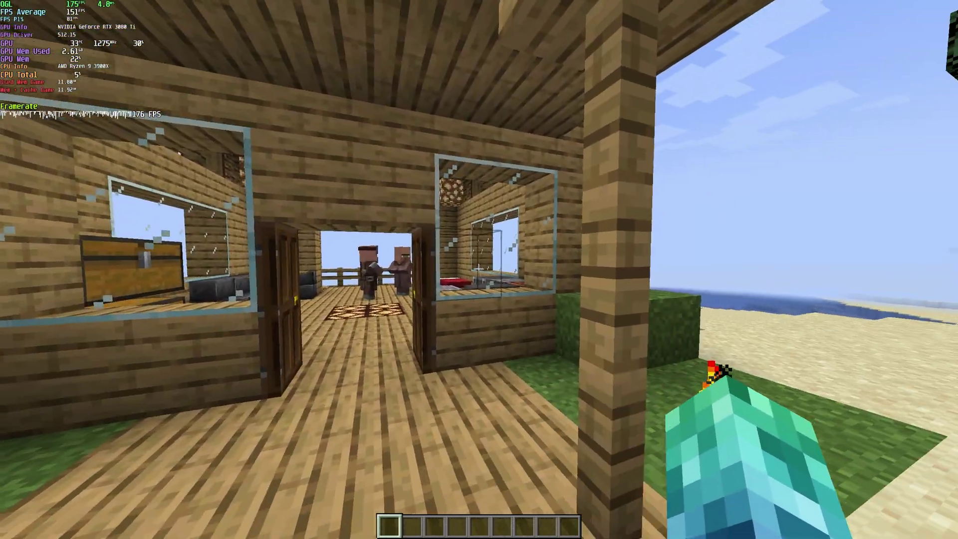
key("w")
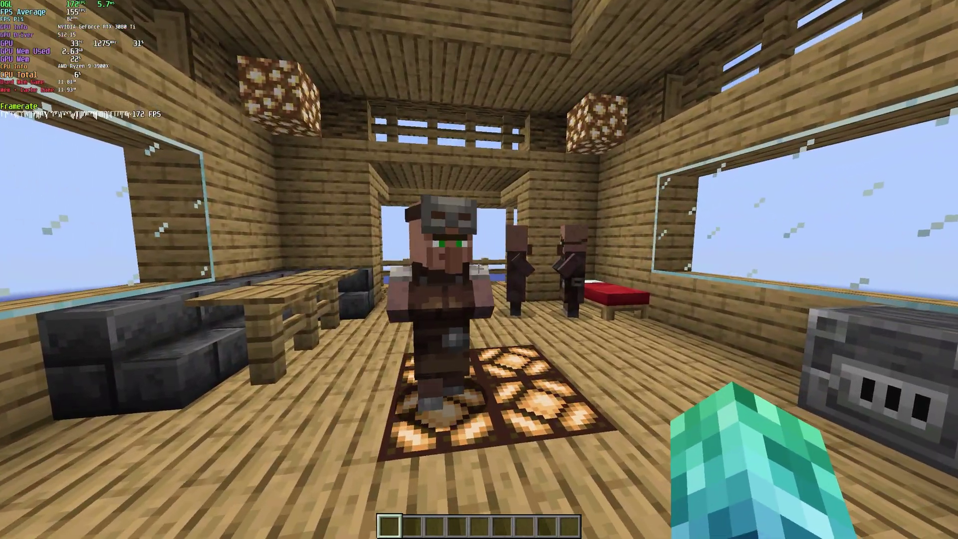
key("w")
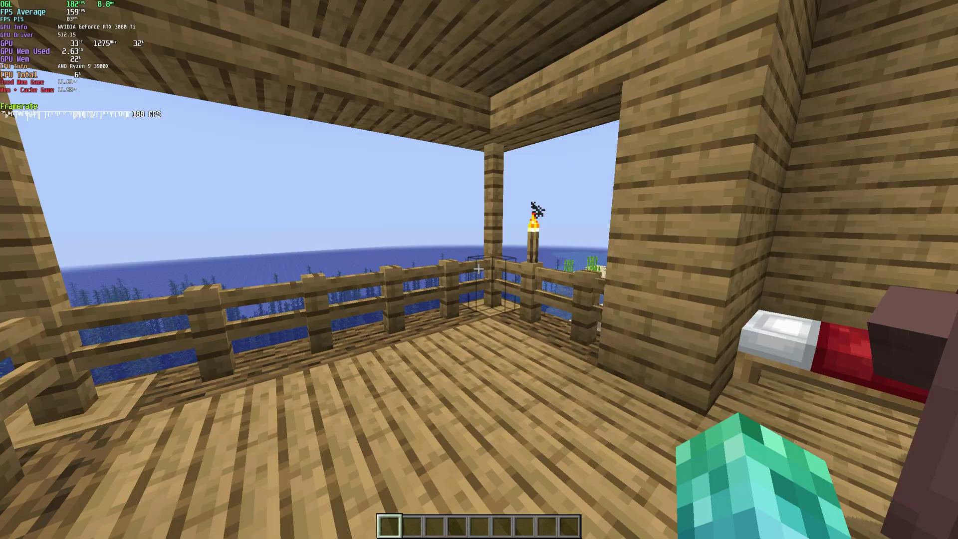
key("a")
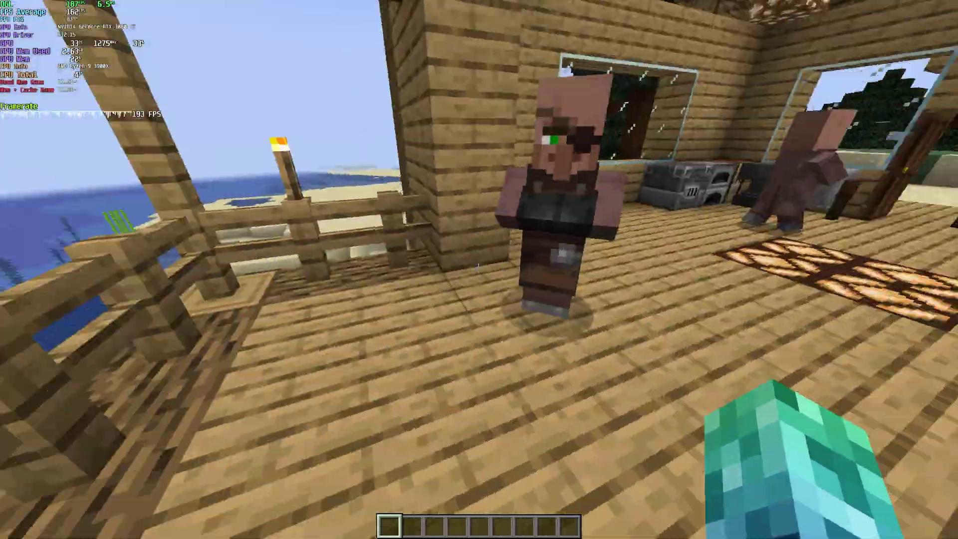
key("w")
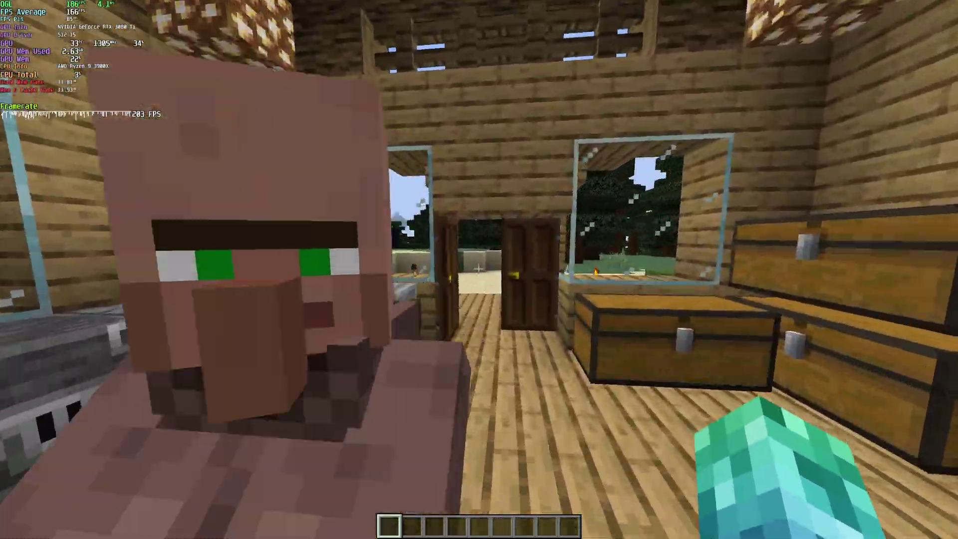
key("w")
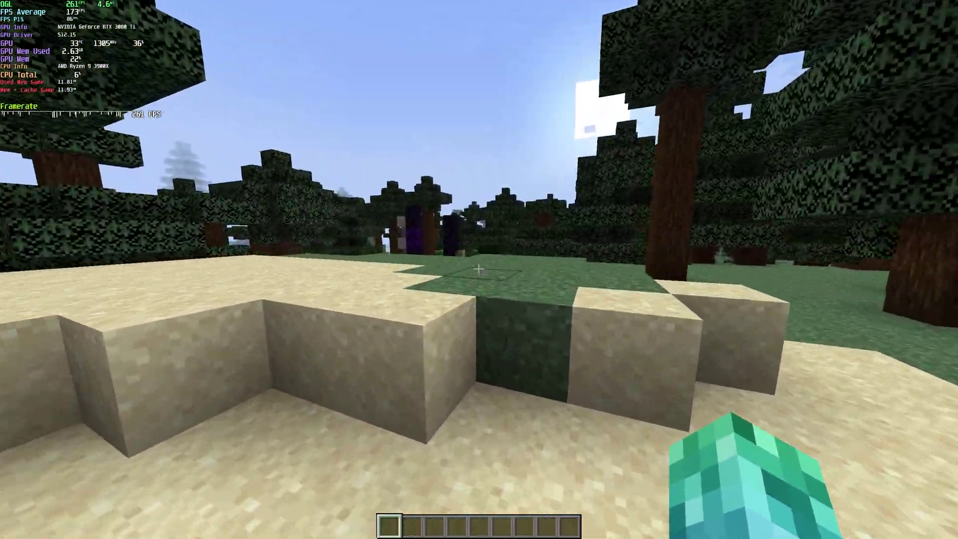
key("s")
key("w")
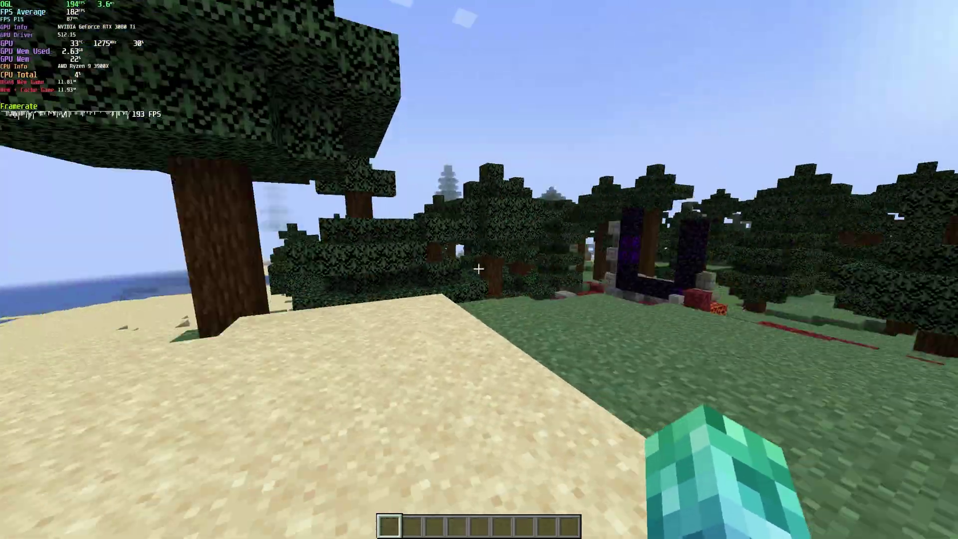
key("w")
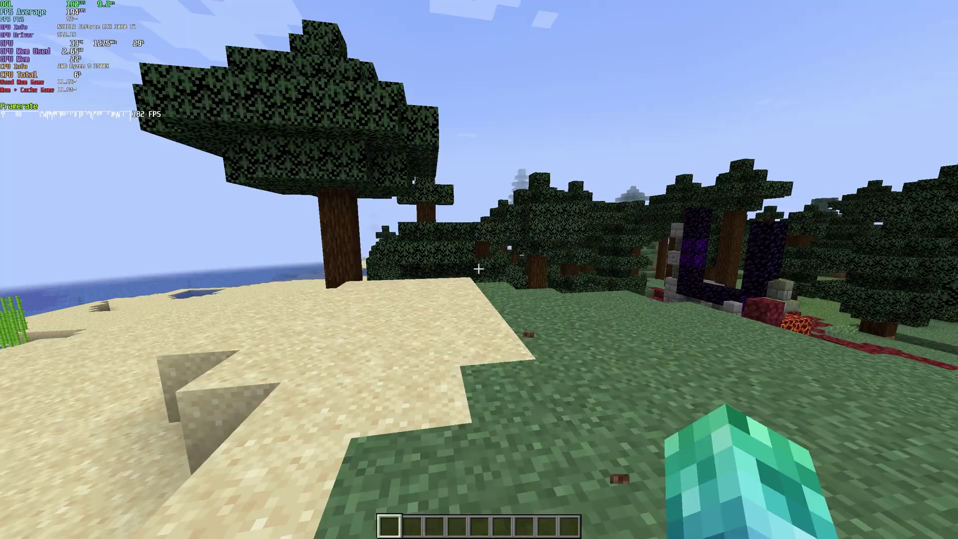
key("w")
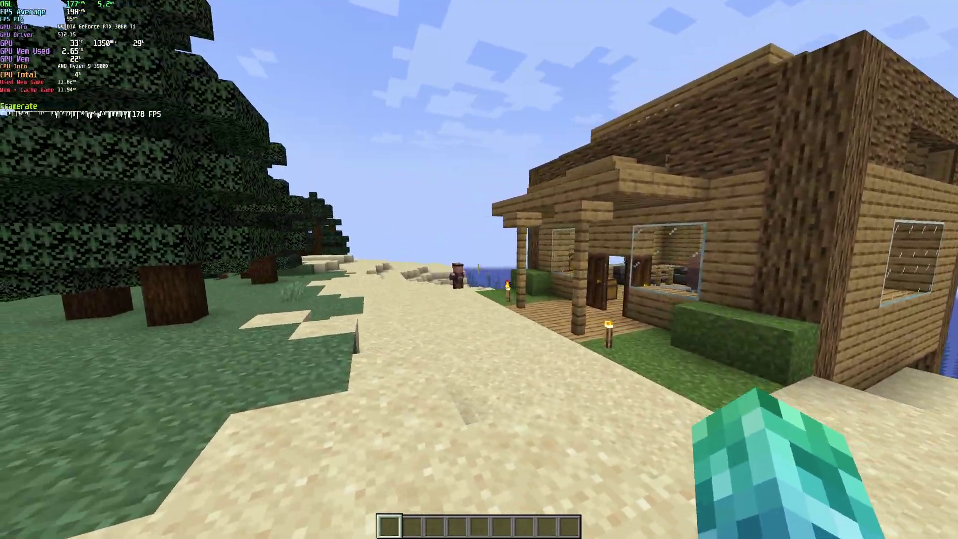
key("w")
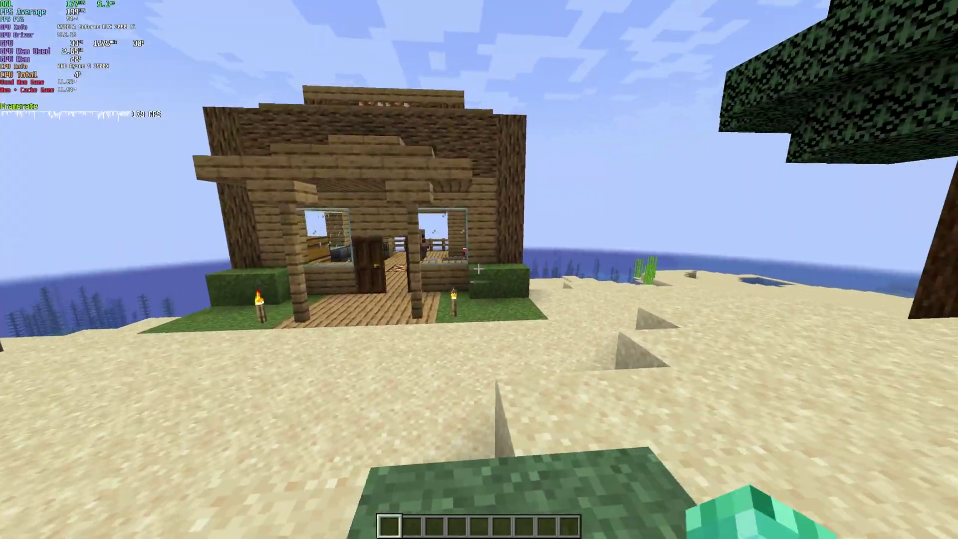
key("w")
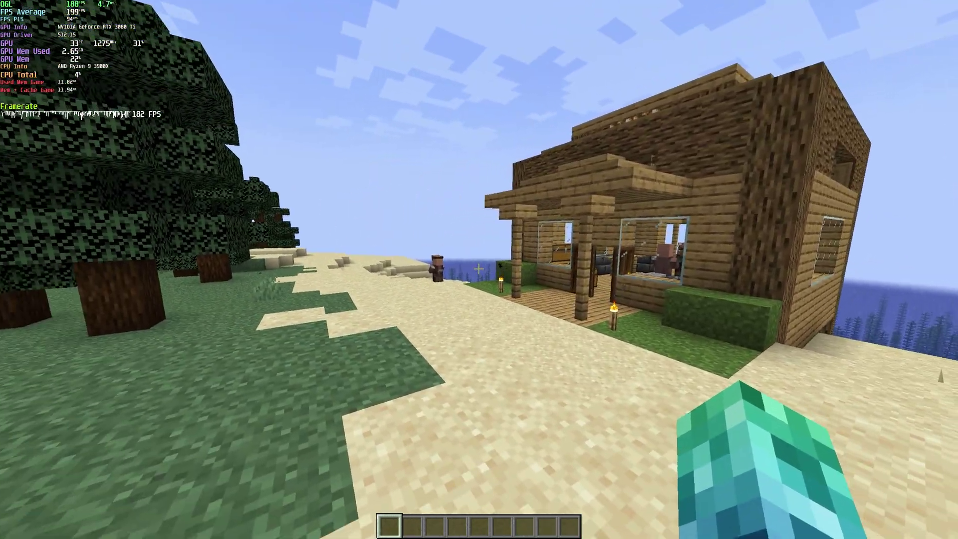
Look over the other settings, including the Lagometer option, and return to the game
key("Escape")
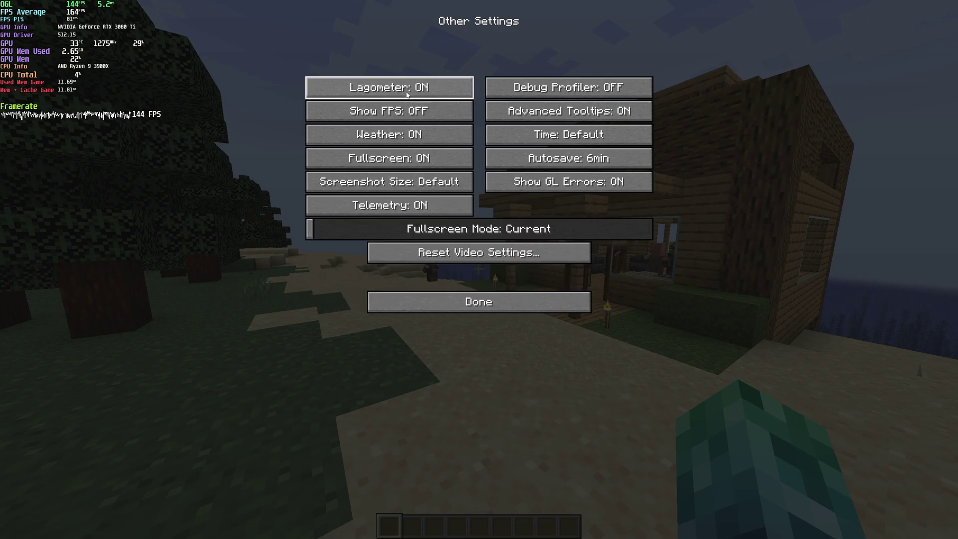
left_click(478, 301)
key("Escape")
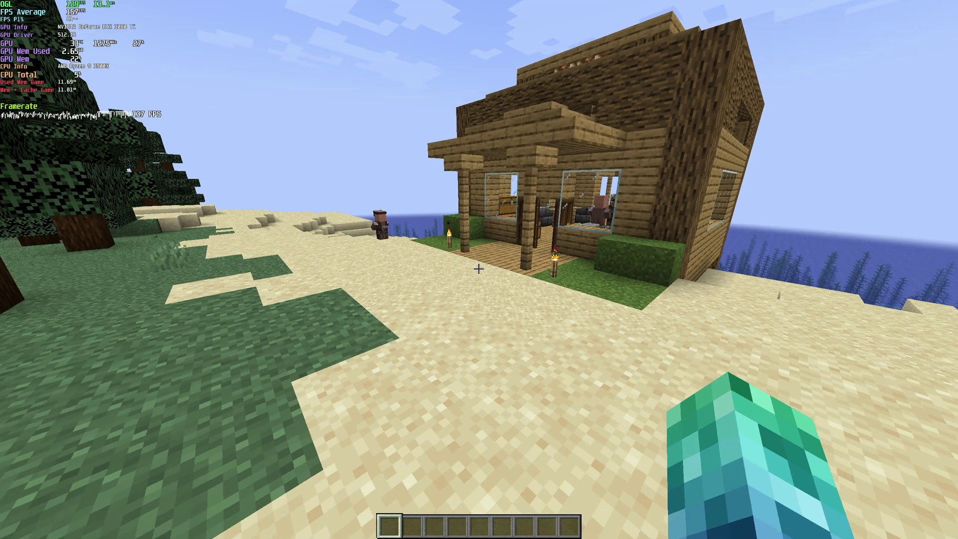
Show the debug overlay to view the Lagometer graph, turn Lagometer off in the other settings, and hide the overlay again
key("F3")
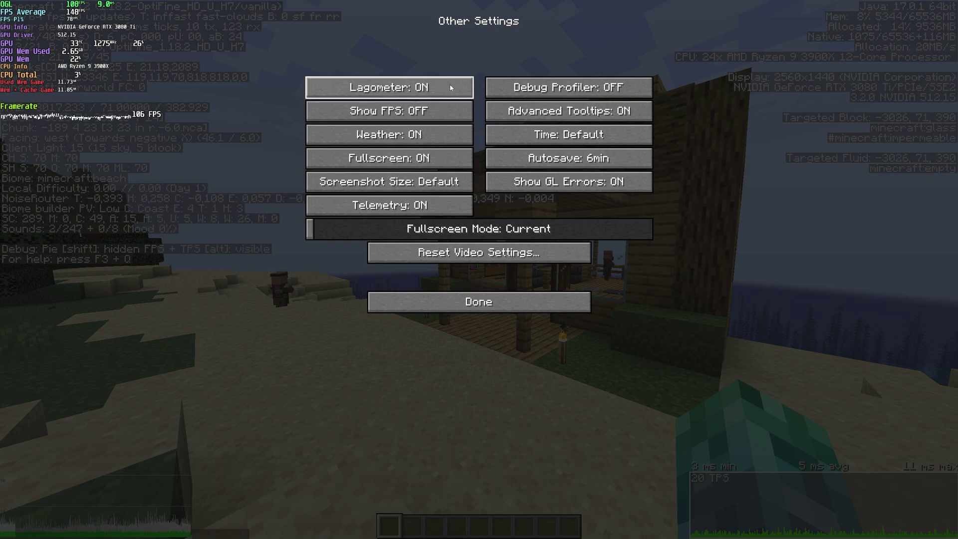
left_click(450, 88)
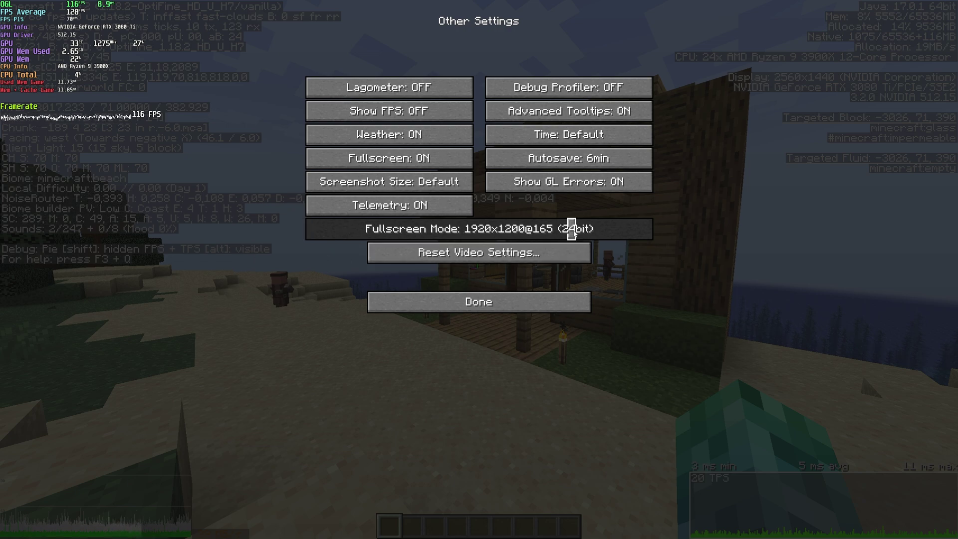
key("Escape")
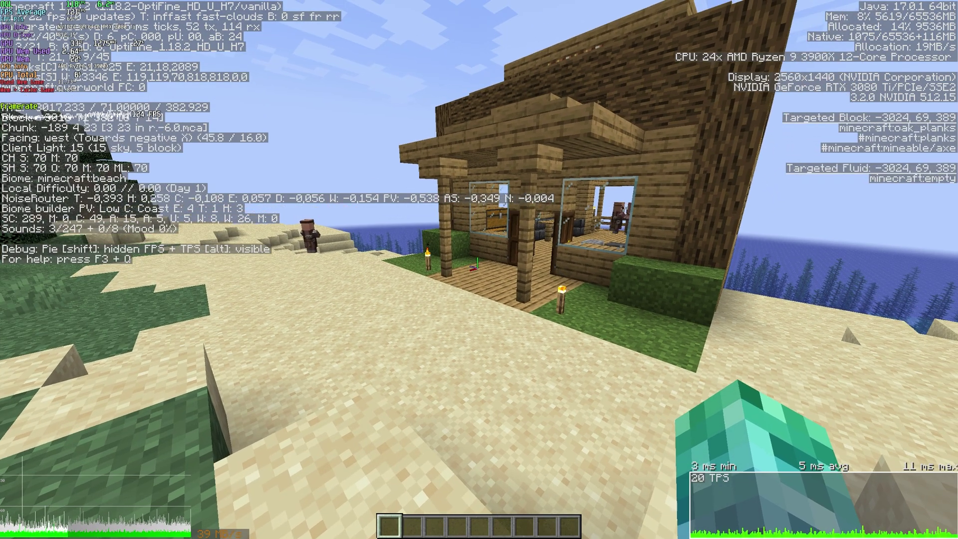
key("F3")
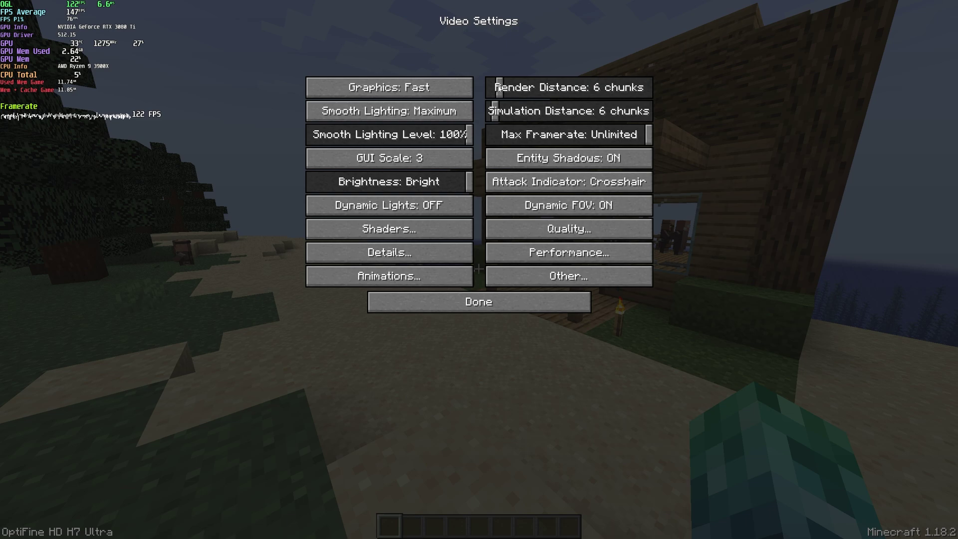
Set Trees to Smart in the detail settings and return to the game
left_click(413, 249)
left_click(399, 115)
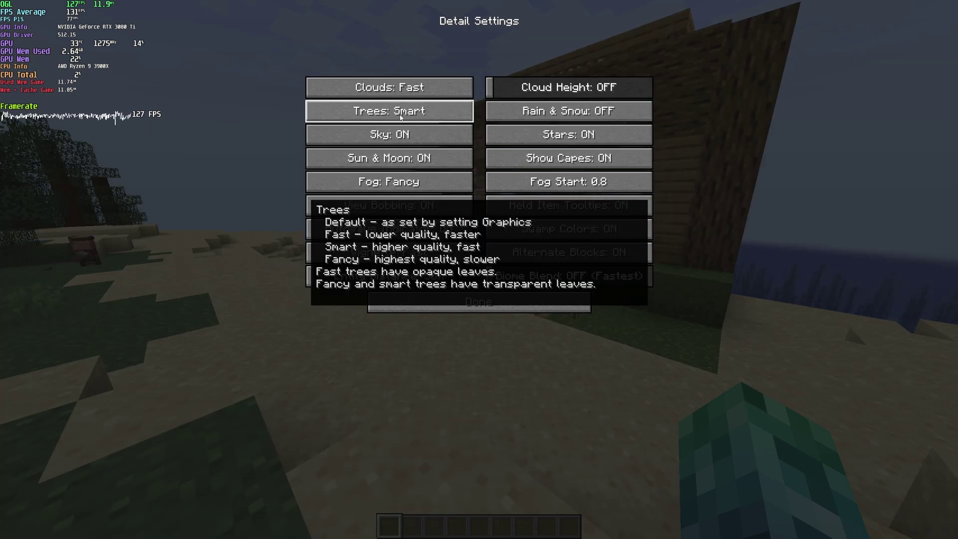
left_click(400, 116)
key("Escape")
Walk through the forest and around the ruined portal to check the tree leaves and framerate, and open the game options
key("w")
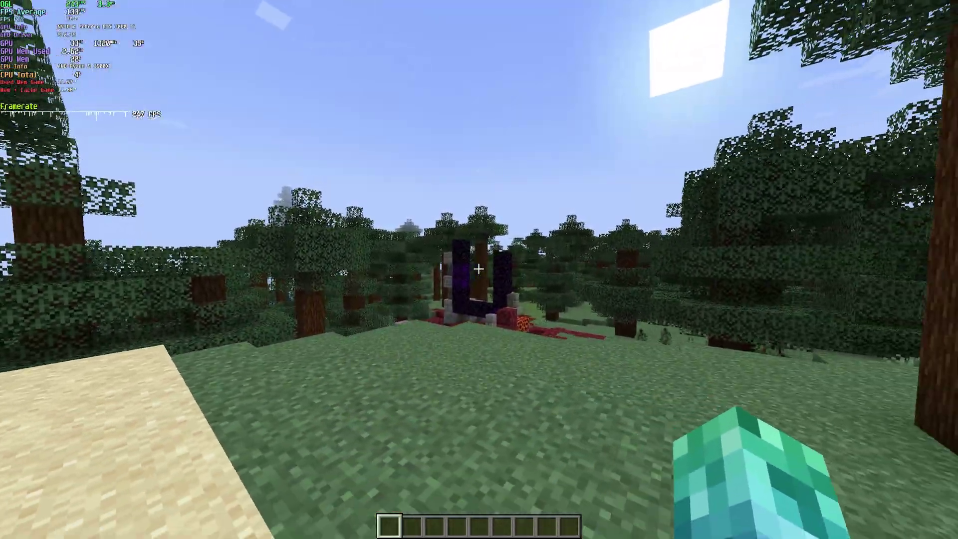
key("w")
key("w")
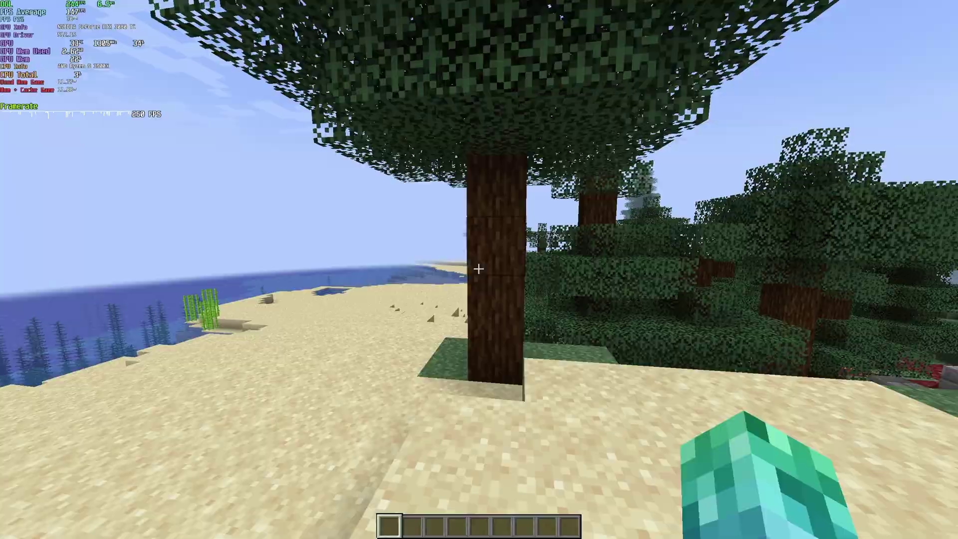
key("w")
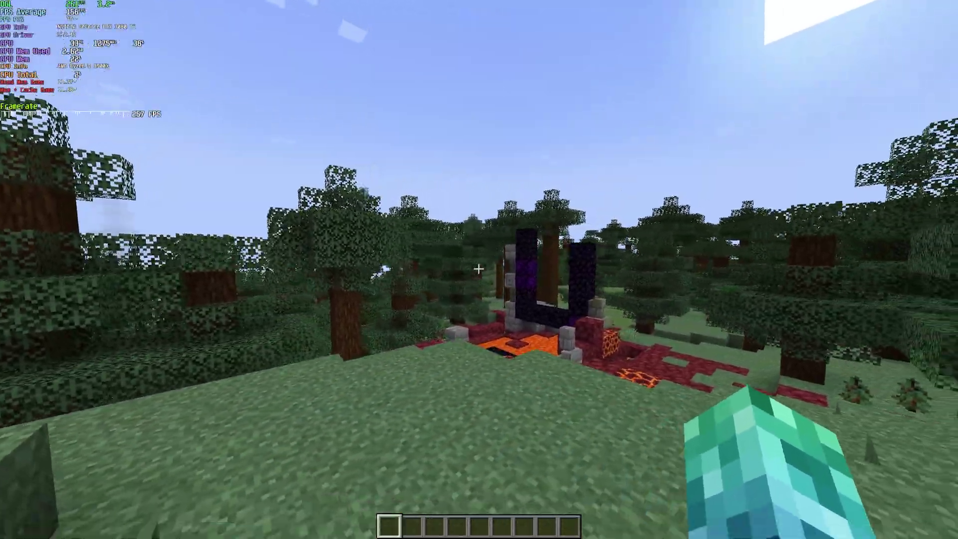
key("w")
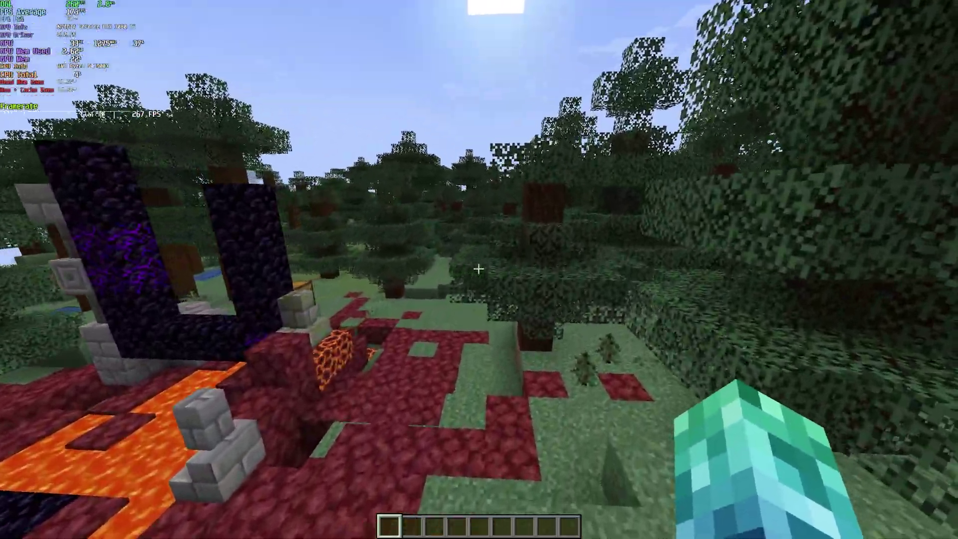
key("w")
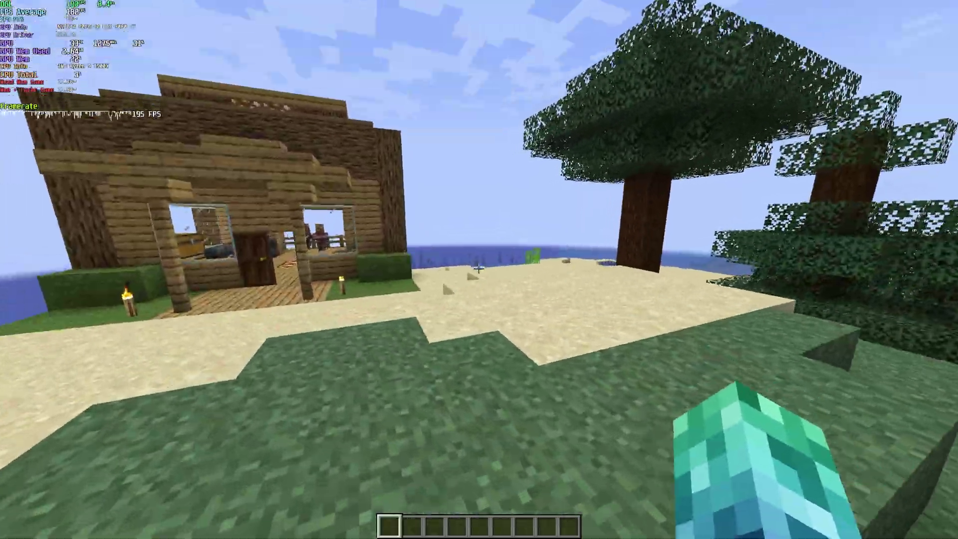
key("w")
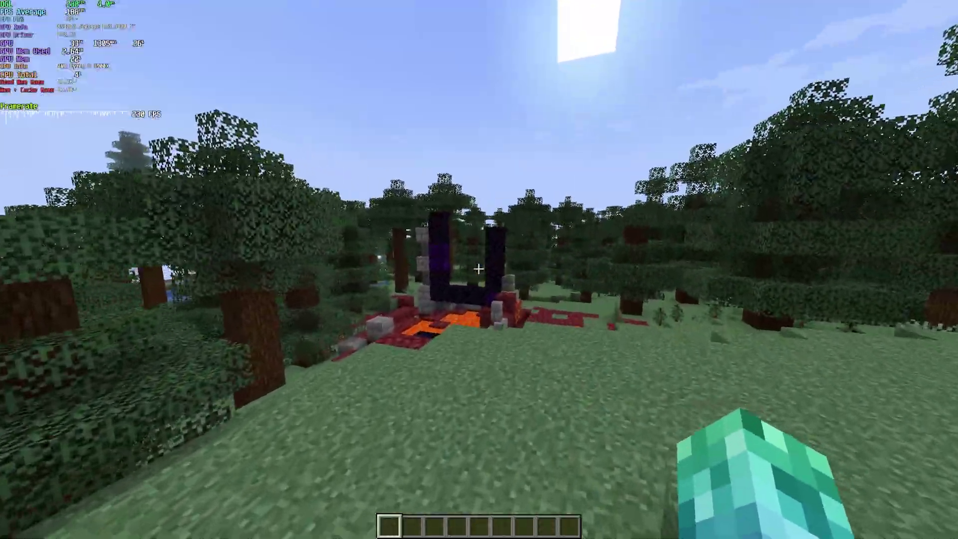
key("w")
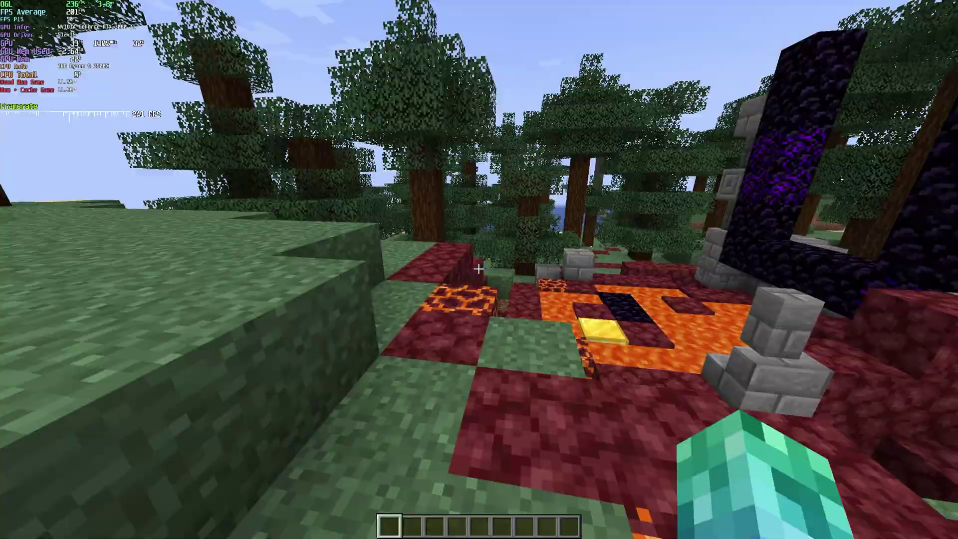
key("w")
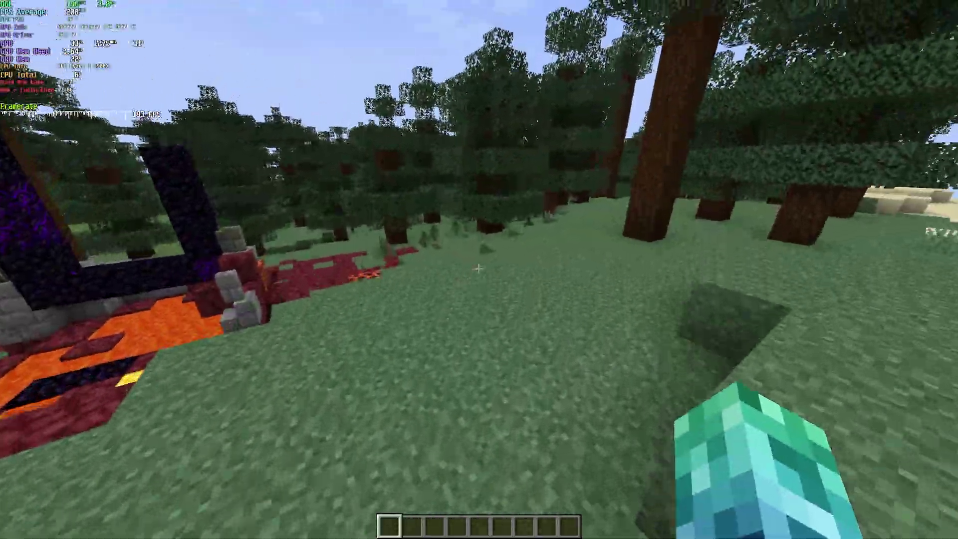
key("w")
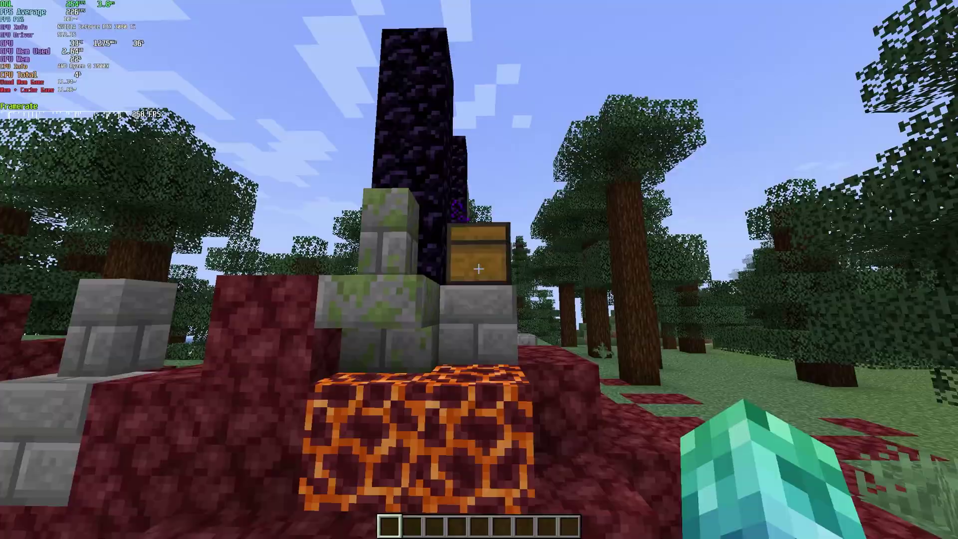
right_click(479, 269)
key("Escape")
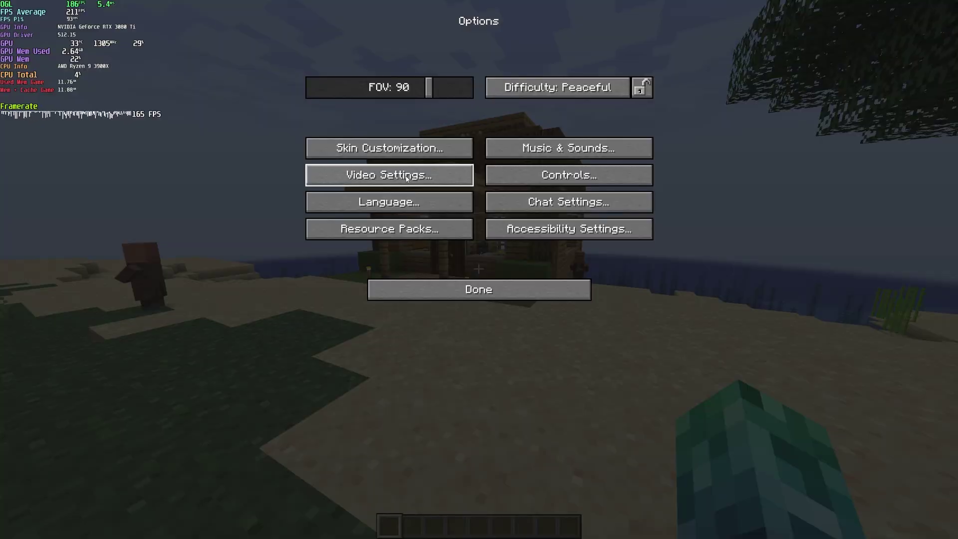
Enable the Chocapic13_HighPerformance_Toaster.zip shader pack and return to the game
left_click(380, 171)
left_click(414, 231)
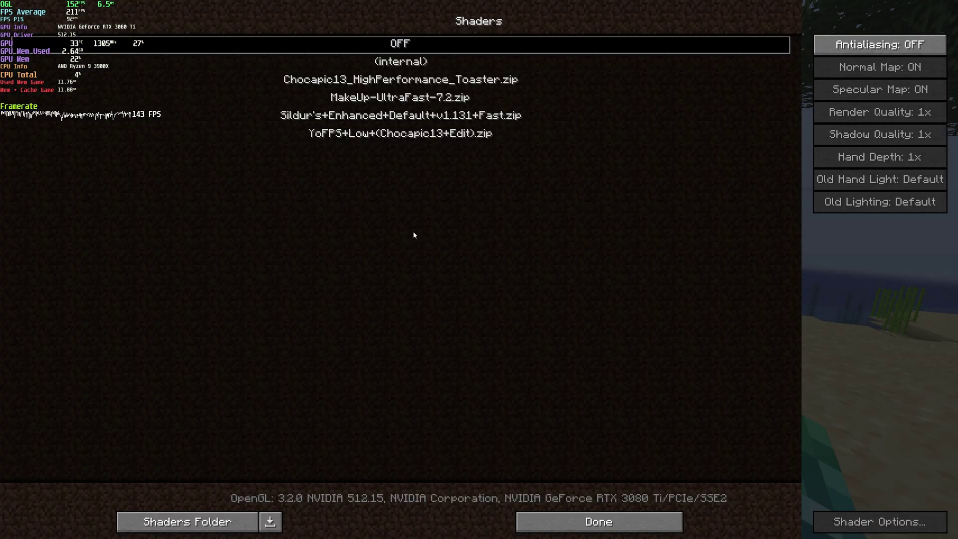
left_click(441, 94)
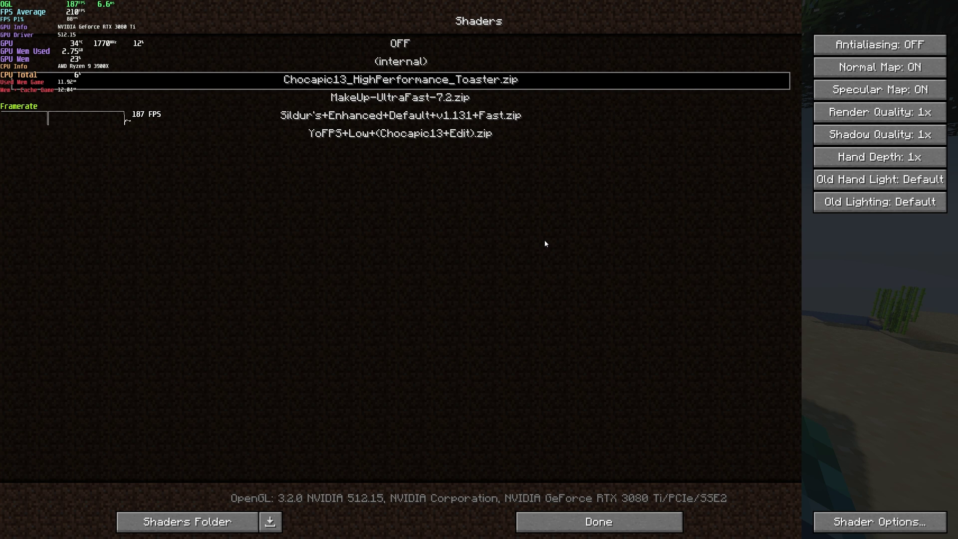
left_click(643, 513)
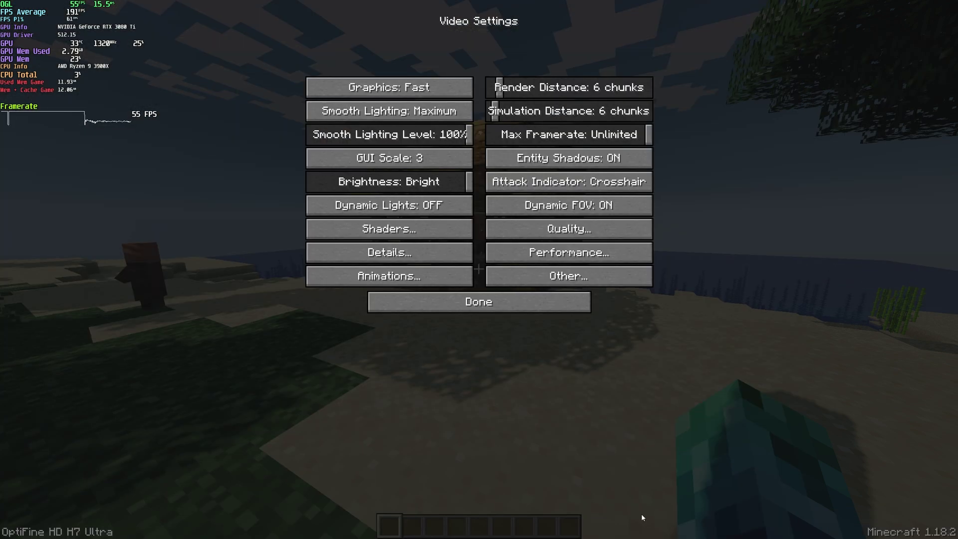
key("Escape")
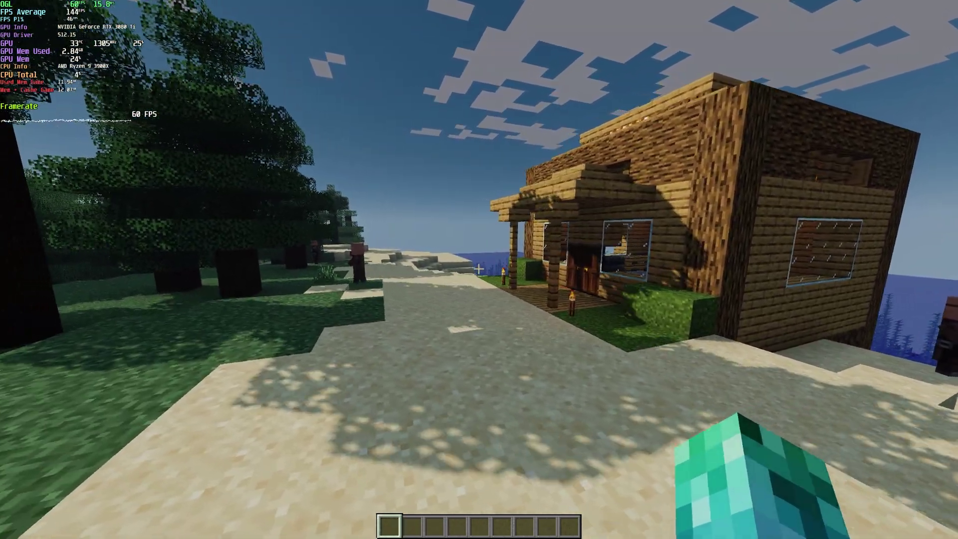
Walk to the wooden house, open its door and look around the interior to check the shader's lighting and framerate
key("a")
key("w")
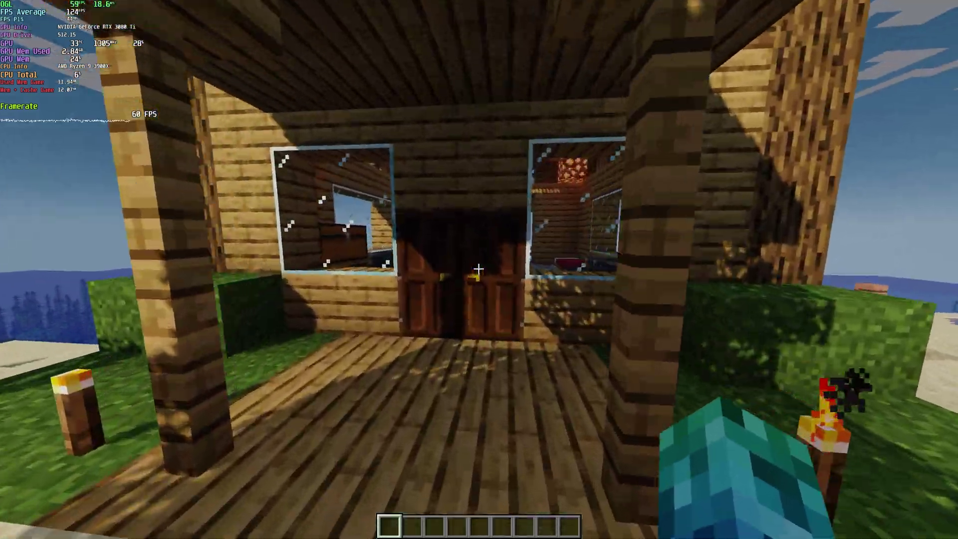
right_click(477, 269)
key("w")
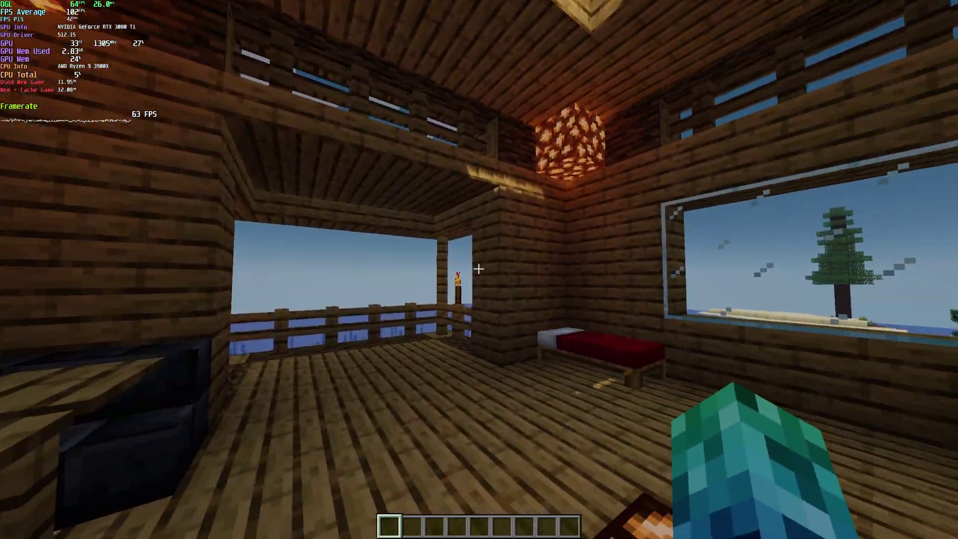
key("w")
key("w")
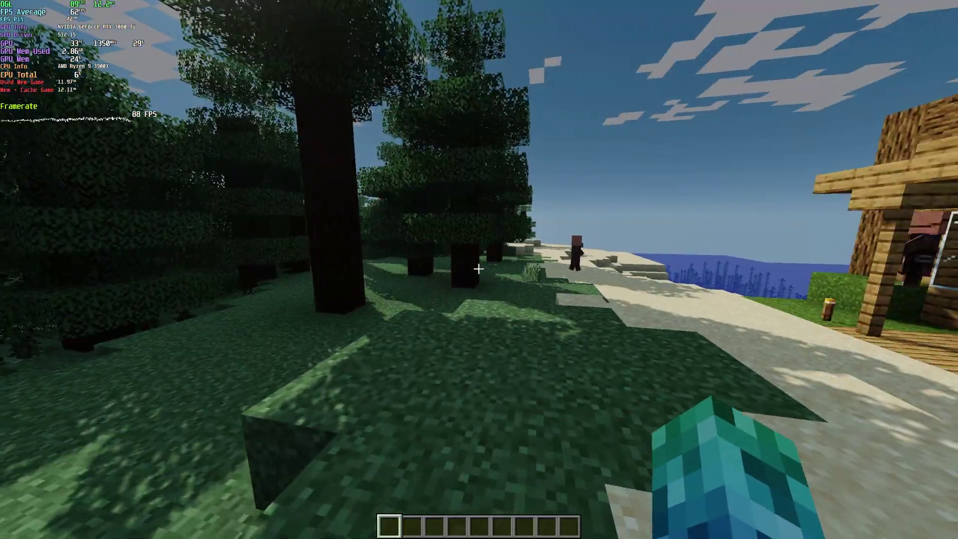
Walk along the sand between the forest and the house to examine the shader's shadows and framerate outdoors
key("w")
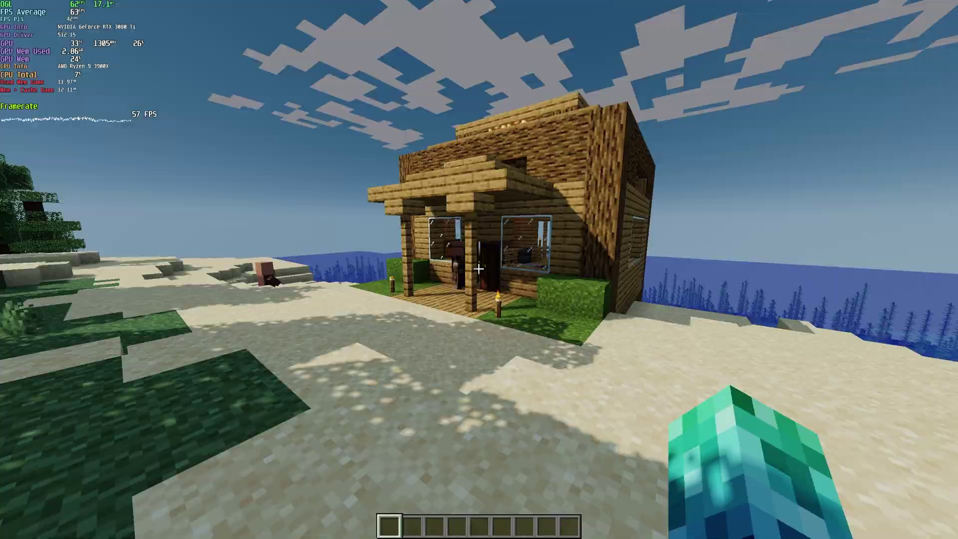
key("w")
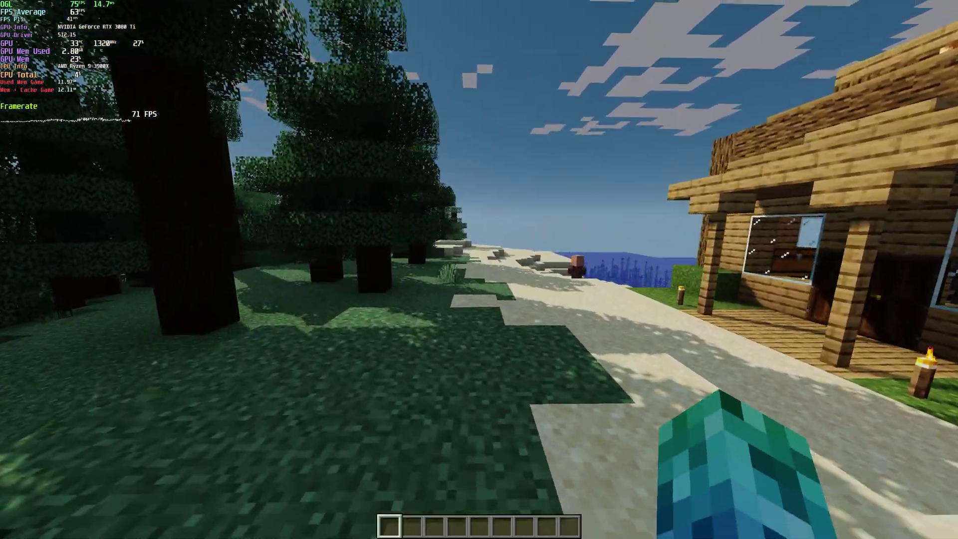
key("w")
key("s")
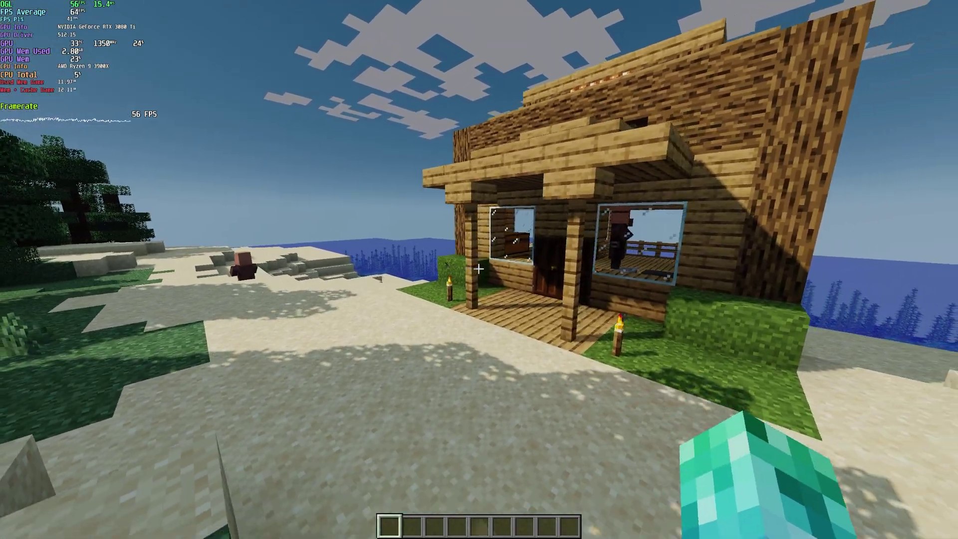
key("w")
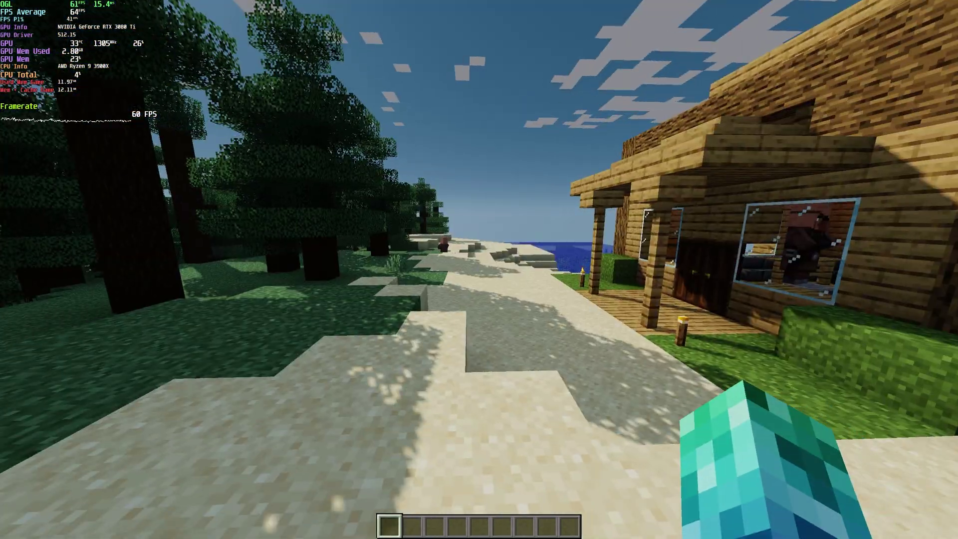
key("w")
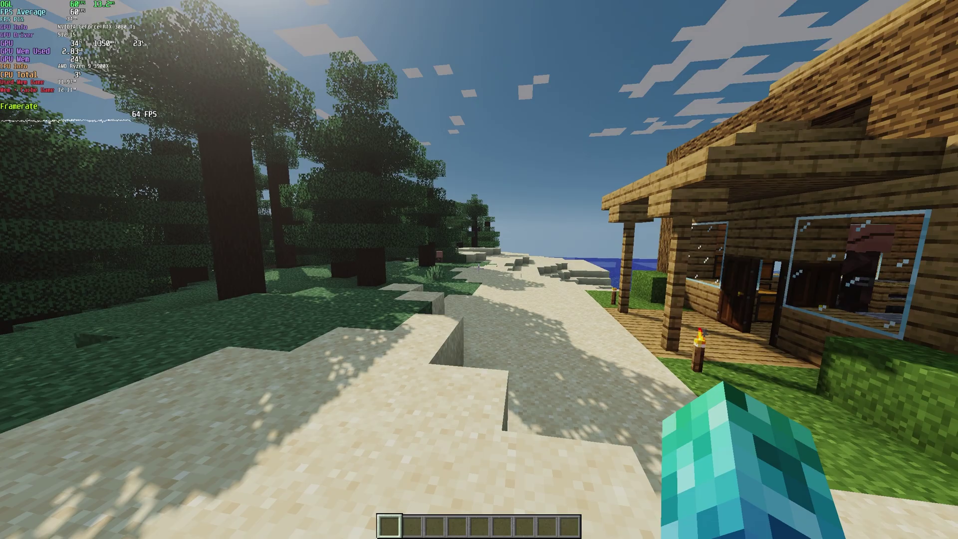
Try the FOV at Quake Pro and at 30, set it to 92, and return to the game
key("Escape")
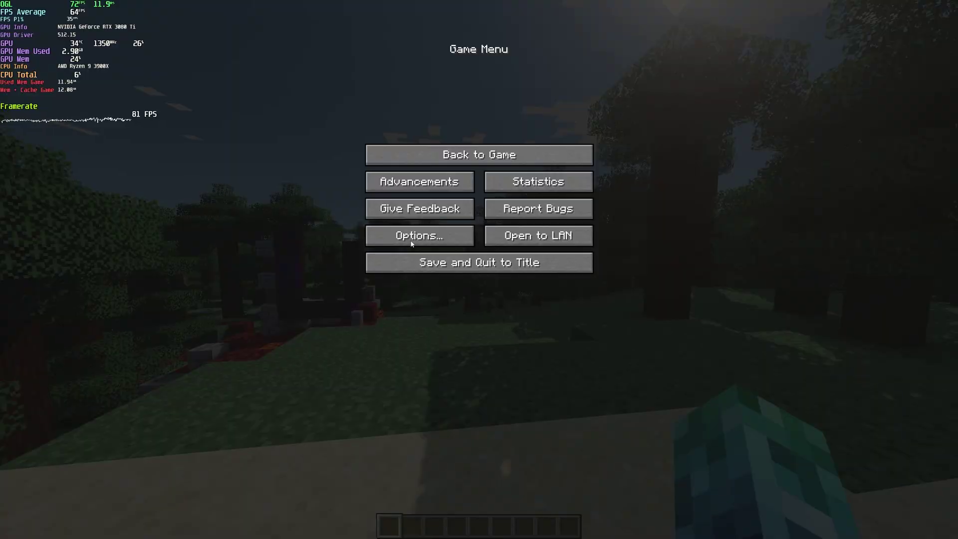
left_click(398, 235)
left_click_drag(429, 91, 534, 98)
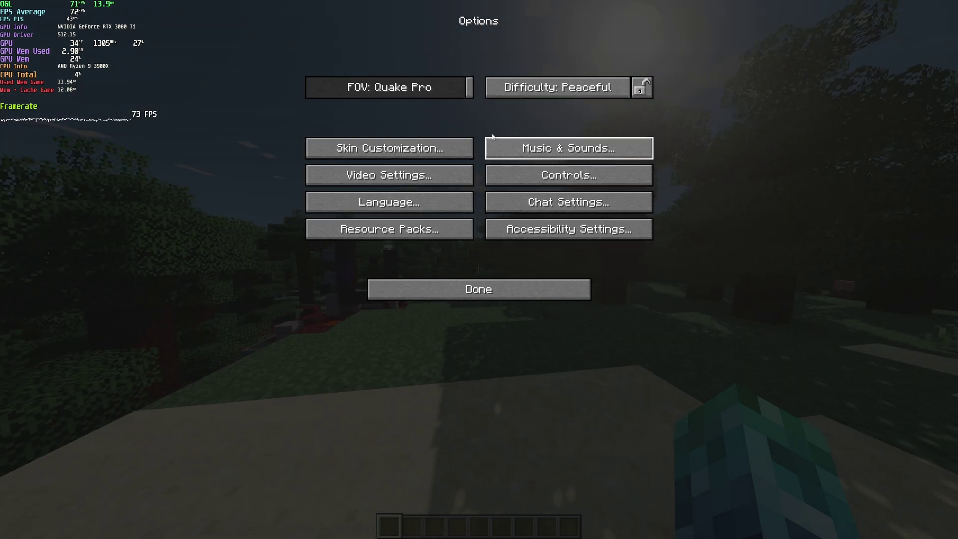
left_click_drag(445, 87, 249, 98)
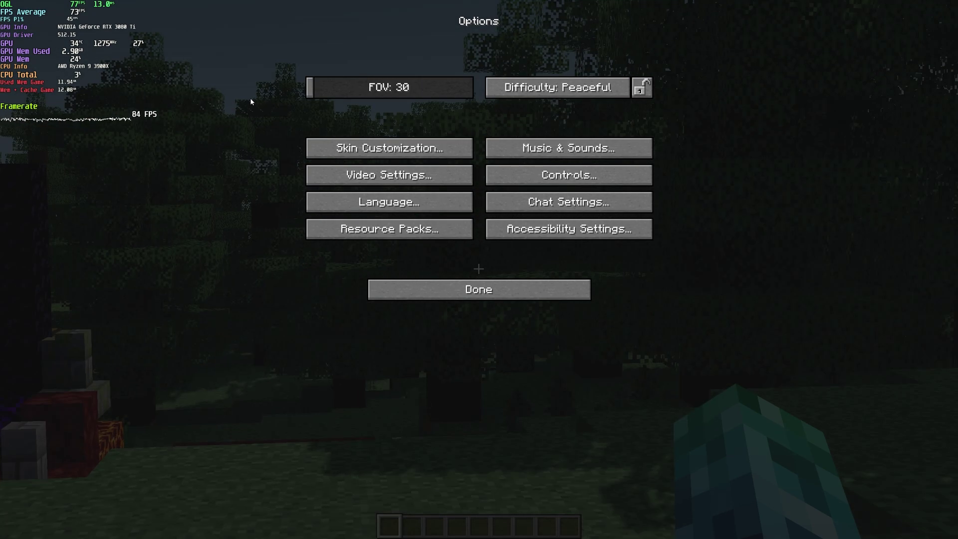
left_click_drag(379, 92, 438, 106)
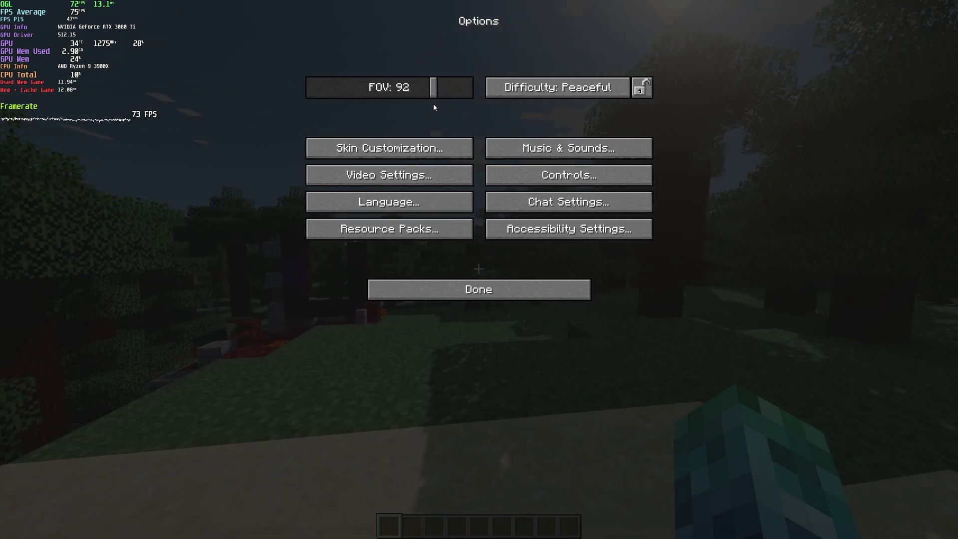
key("Escape")
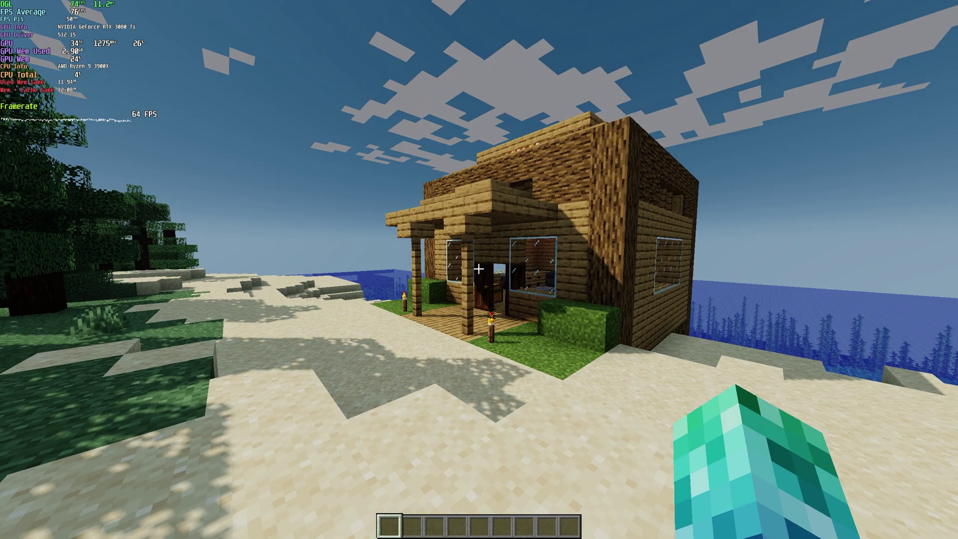
Walk through the house and out past the trees near the ruined portal to check the framerate at the new FOV
key("w")
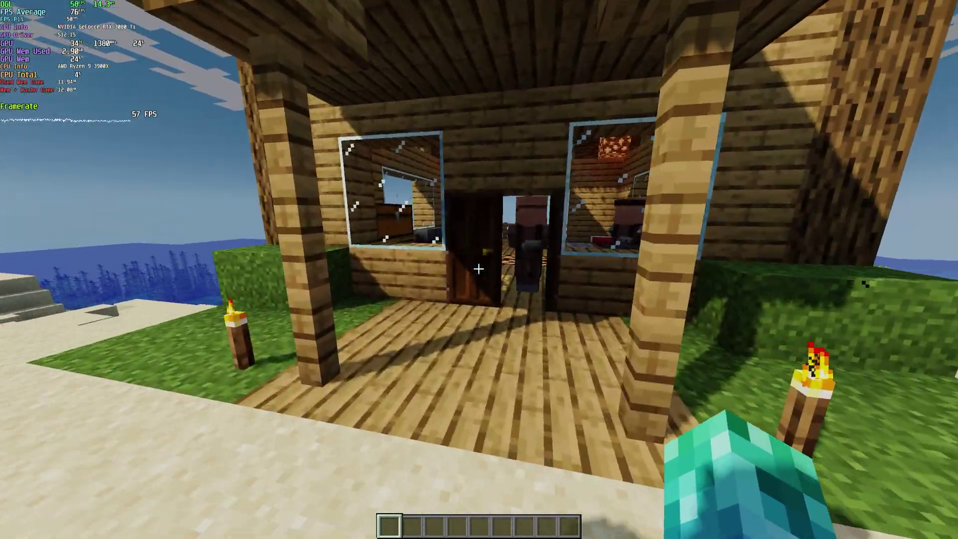
key("w")
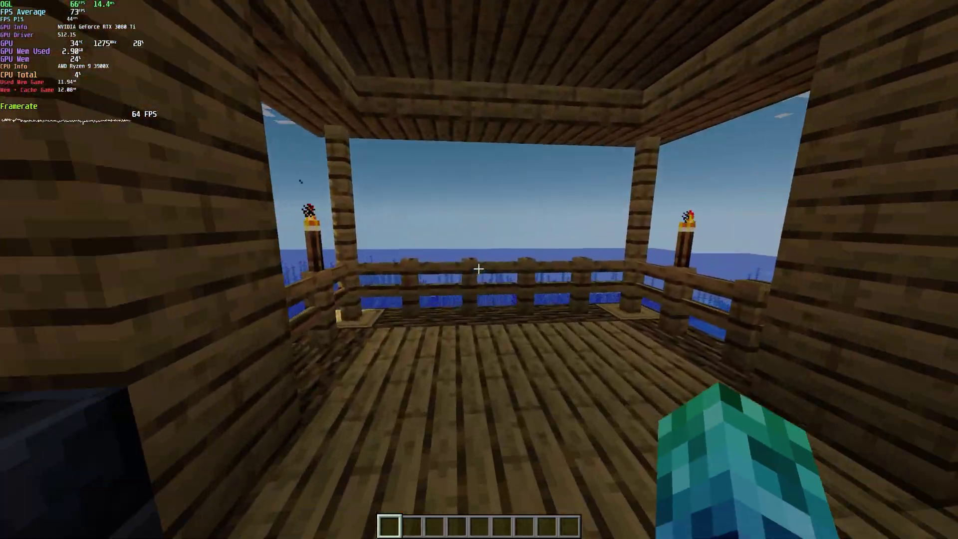
key("w")
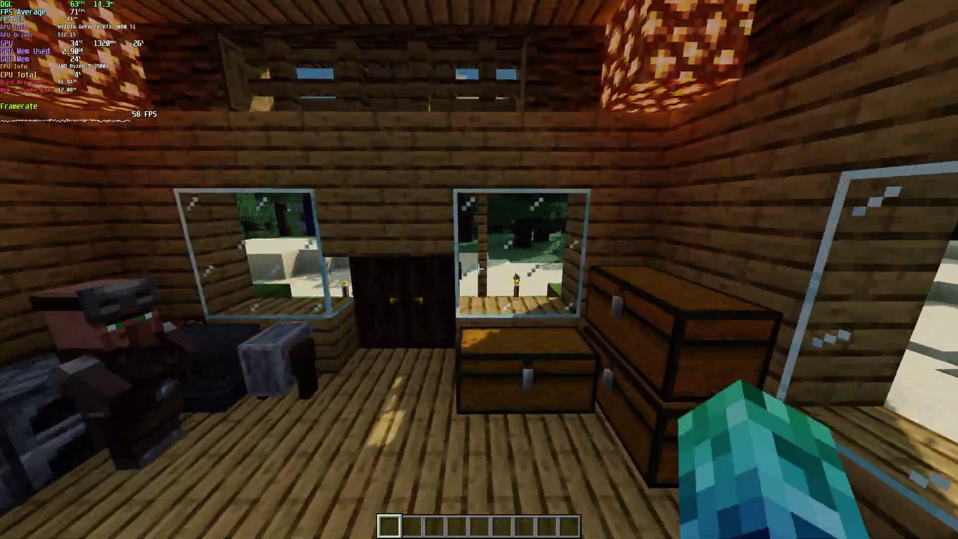
key("w")
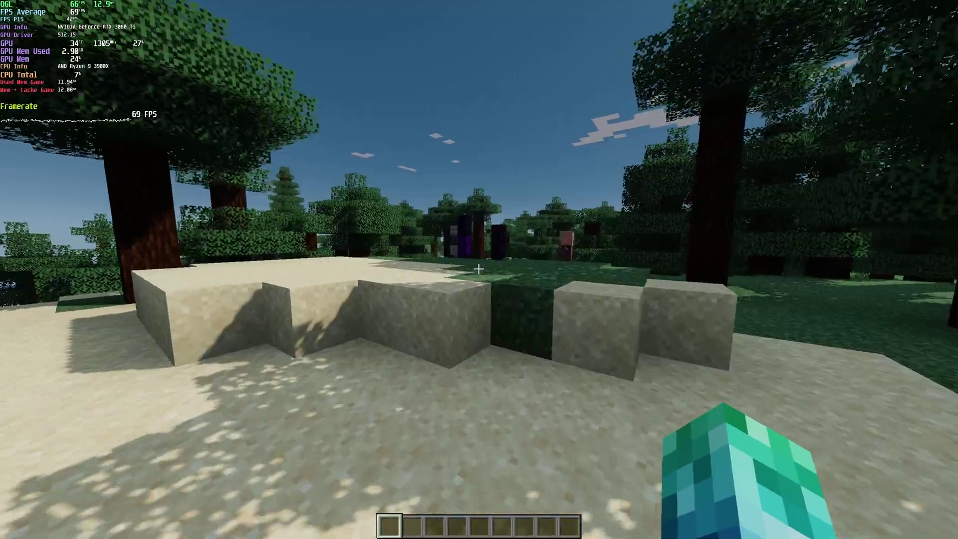
key("w")
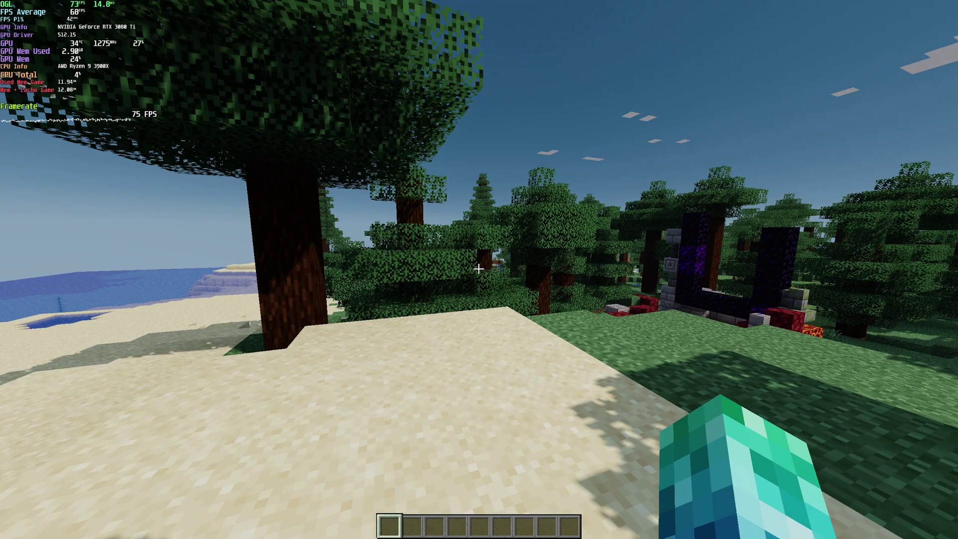
key("w")
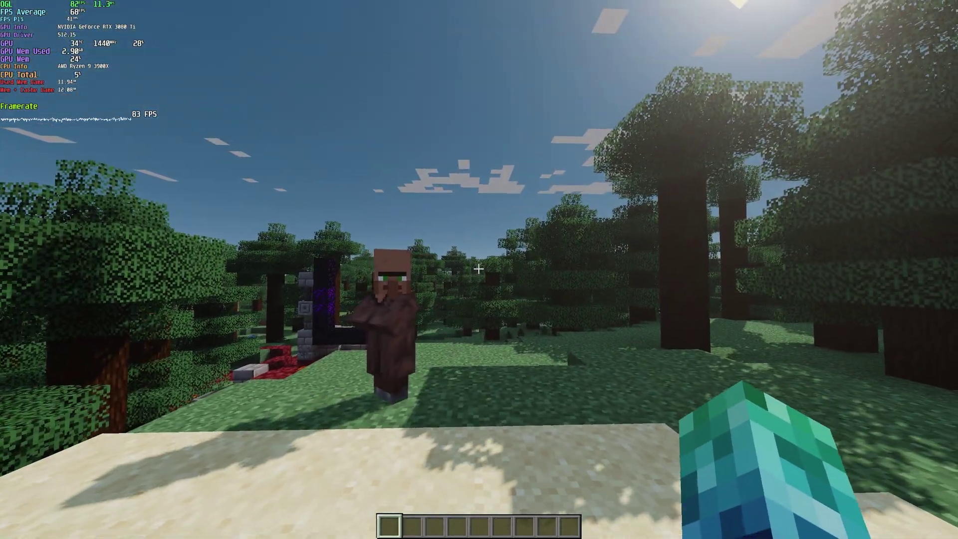
key("s")
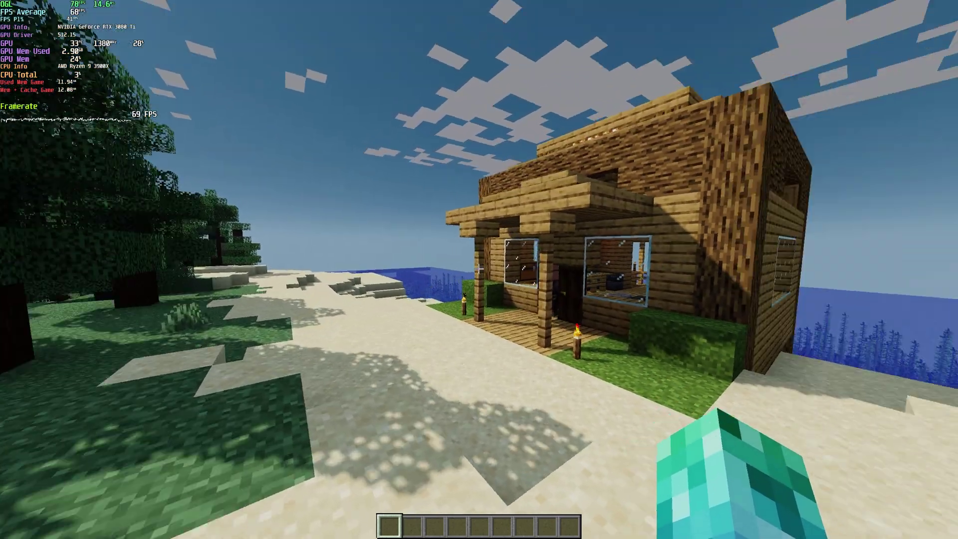
key("s")
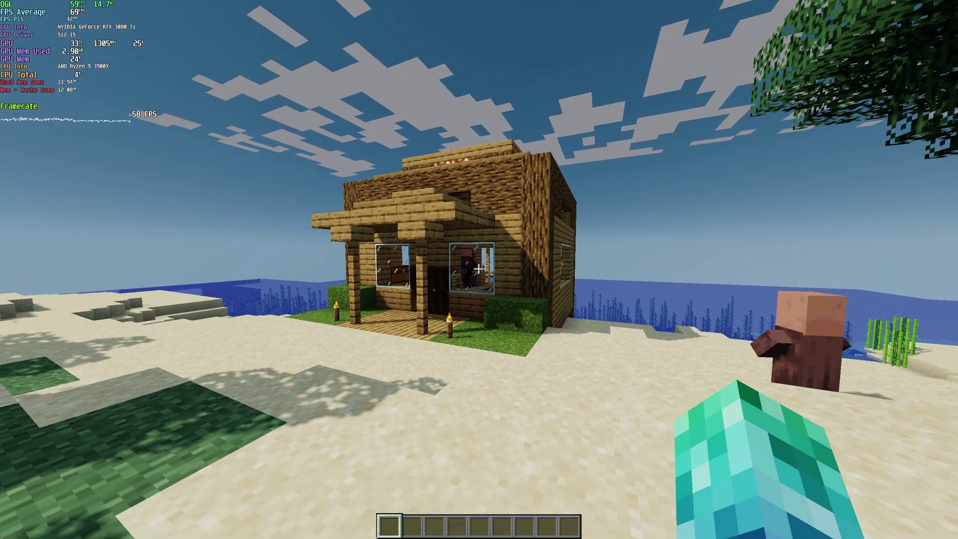